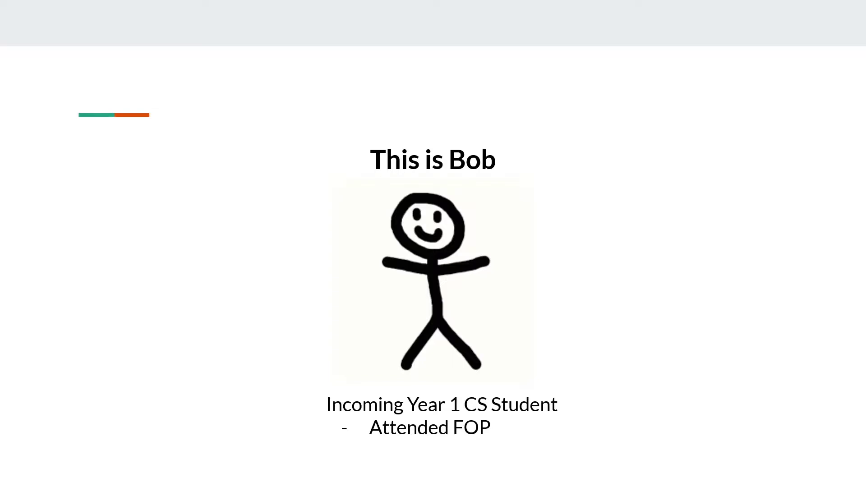
# Step through the stick-figure story slides until the nus-timetable-planner URL slide appears
pyautogui.press('Right')
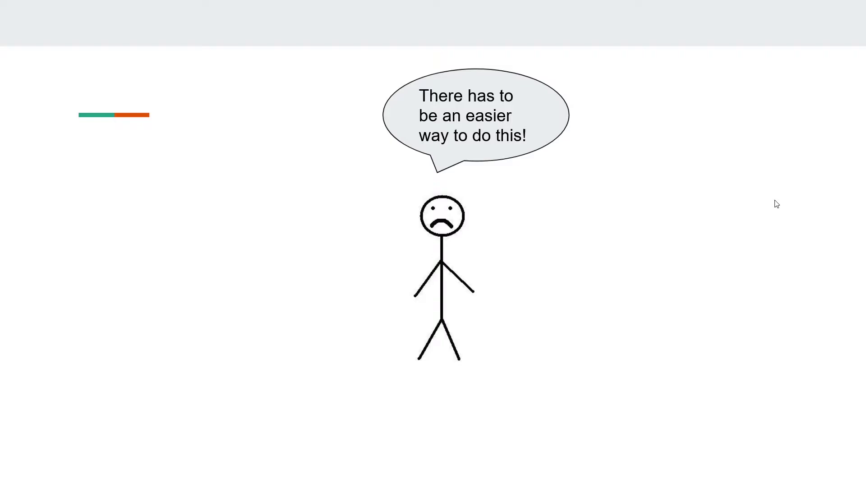
pyautogui.press('Right')
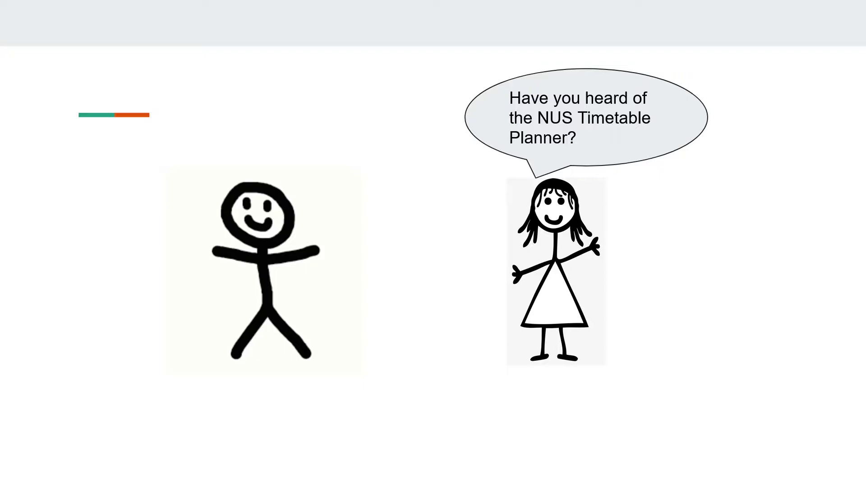
pyautogui.press('Right')
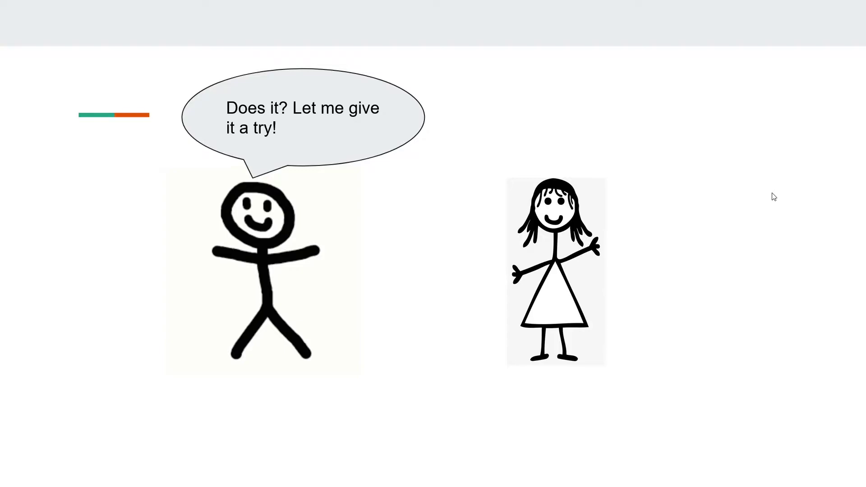
pyautogui.press('Right')
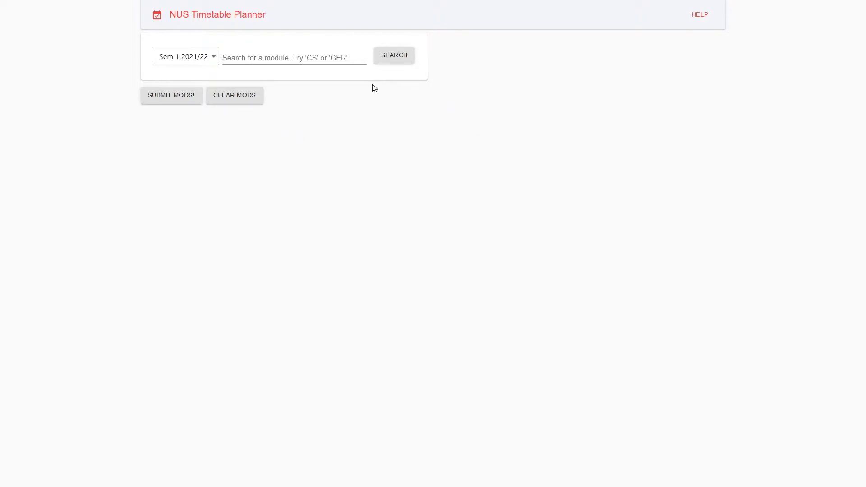
# Search for and add CS1101S and IS1103 to the module list
pyautogui.click(322, 60)
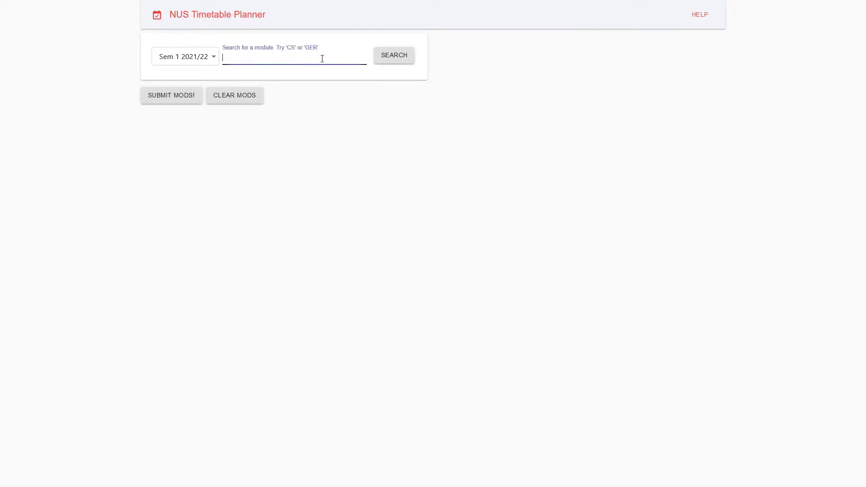
pyautogui.moveTo(459, 3)
pyautogui.write('cs1101s')
pyautogui.press('Return')
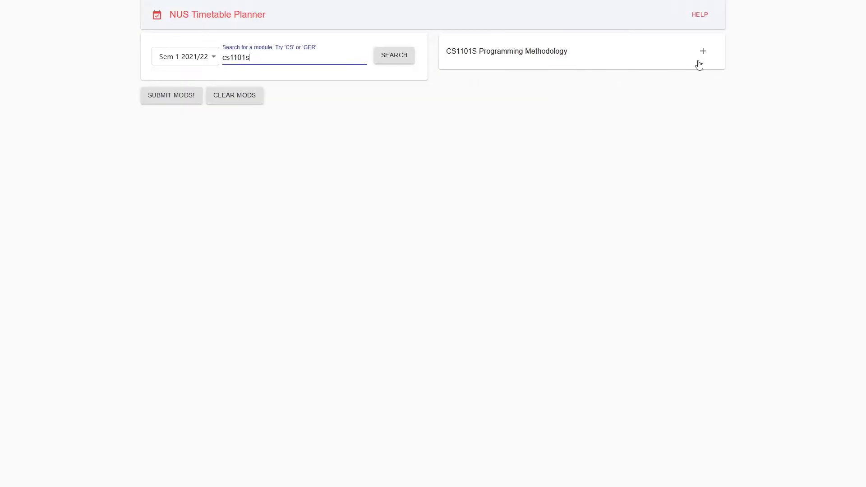
pyautogui.click(703, 51)
pyautogui.moveTo(303, 61); pyautogui.dragTo(187, 51)
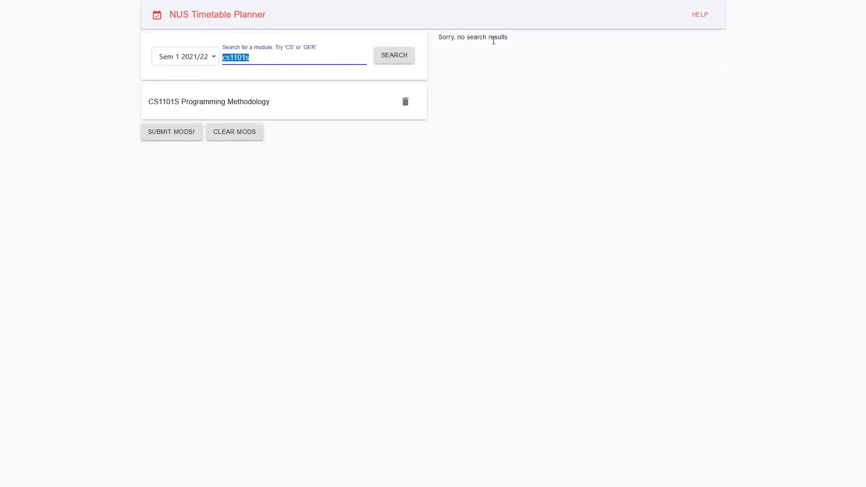
pyautogui.write('is1103')
pyautogui.press('Return')
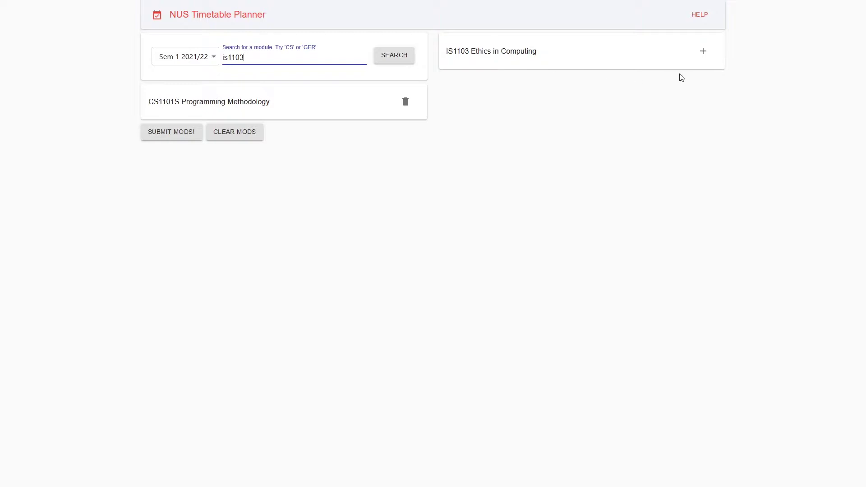
pyautogui.click(703, 51)
# Add GEA1000 and MA2001 to the module list
pyautogui.moveTo(315, 60); pyautogui.dragTo(212, 56)
pyautogui.write('gea')
pyautogui.press('Return')
pyautogui.click(694, 56)
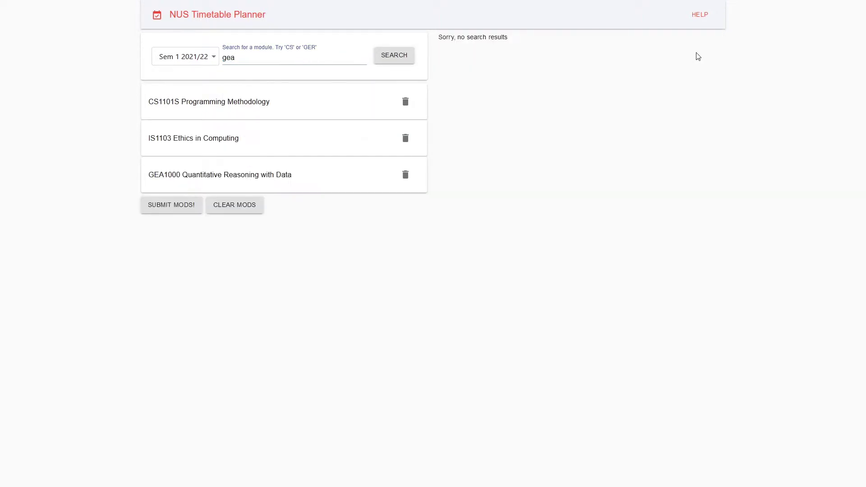
pyautogui.moveTo(319, 62); pyautogui.dragTo(161, 61)
pyautogui.write('ma201')
pyautogui.press('BackSpace')
pyautogui.write('01')
pyautogui.press('Return')
pyautogui.click(701, 50)
# Add MA1521 Calculus for Computing as the fifth module
pyautogui.click(297, 64)
pyautogui.moveTo(296, 65); pyautogui.dragTo(161, 65)
pyautogui.write('ma1521')
pyautogui.press('Return')
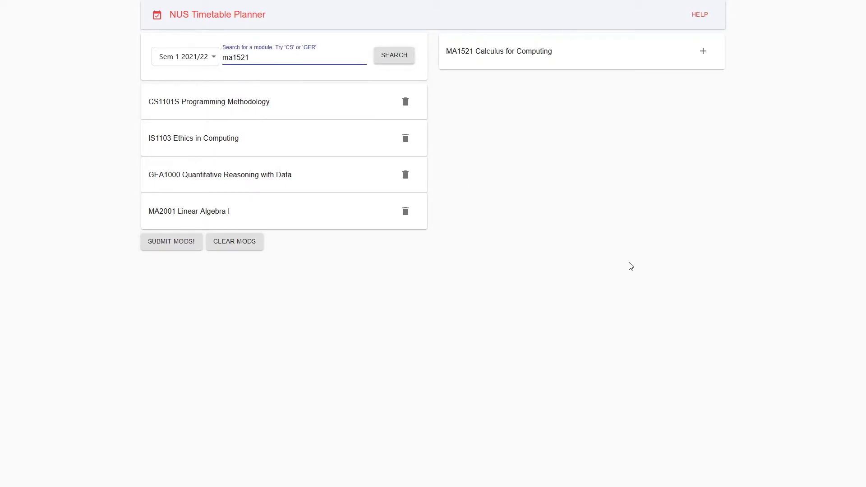
pyautogui.click(702, 52)
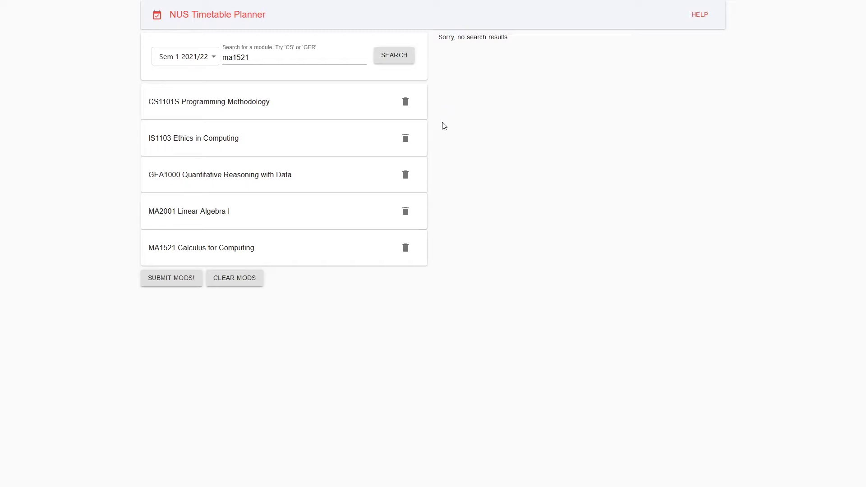
# Search 'ma', add then remove BMA5001, and decline clearing all modules
pyautogui.click(320, 63)
pyautogui.press('BackSpace')
pyautogui.press('BackSpace')
pyautogui.press('BackSpace')
pyautogui.press('BackSpace')
pyautogui.press('Return')
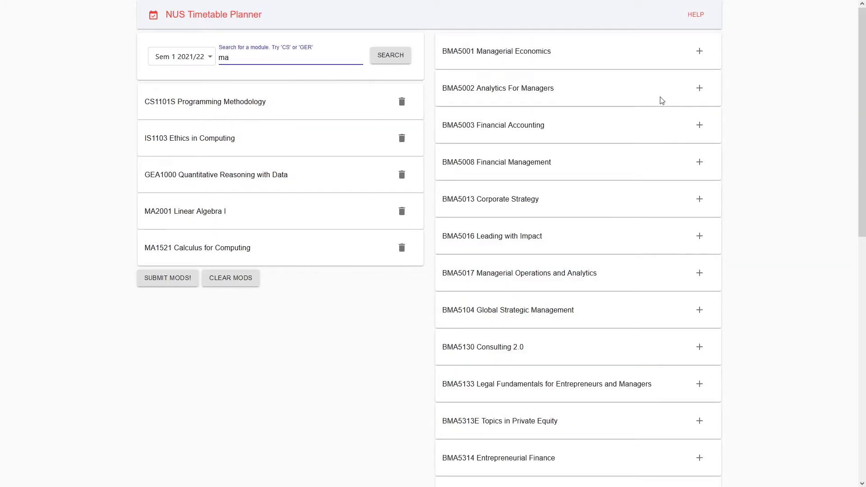
pyautogui.click(699, 52)
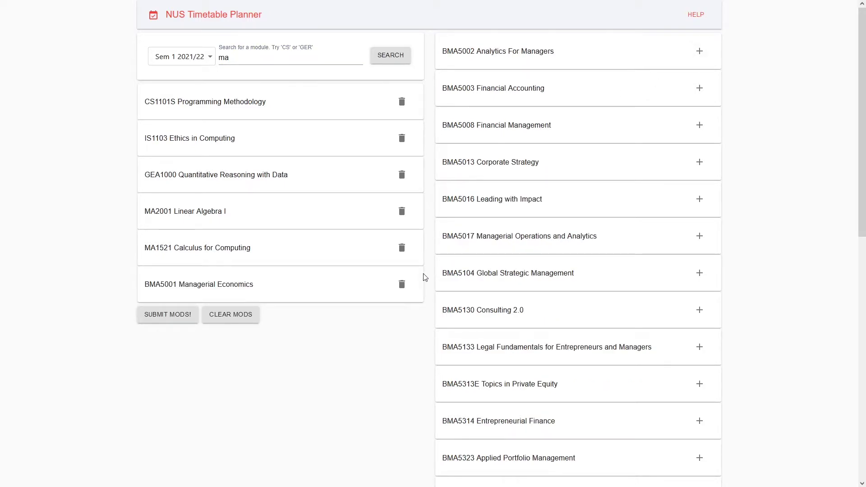
pyautogui.click(402, 284)
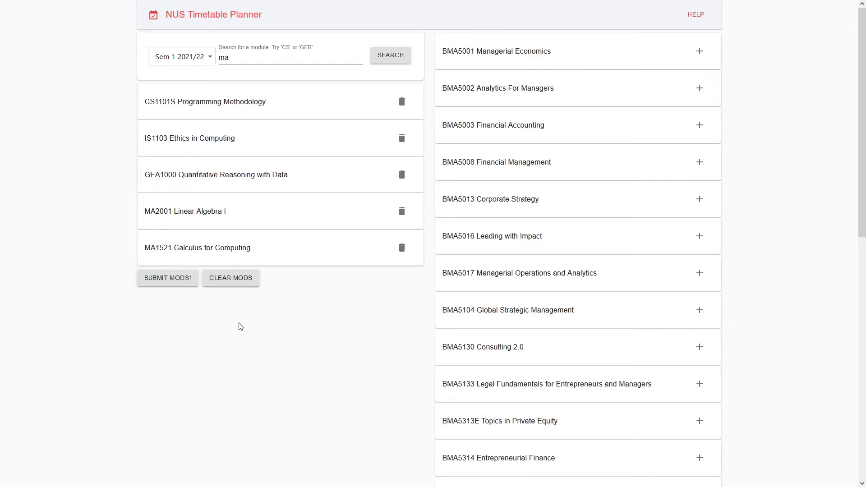
pyautogui.click(232, 279)
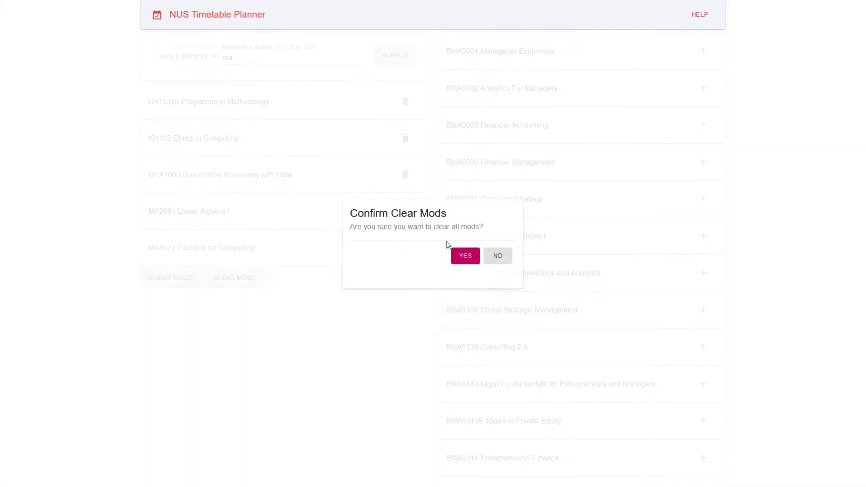
pyautogui.click(499, 259)
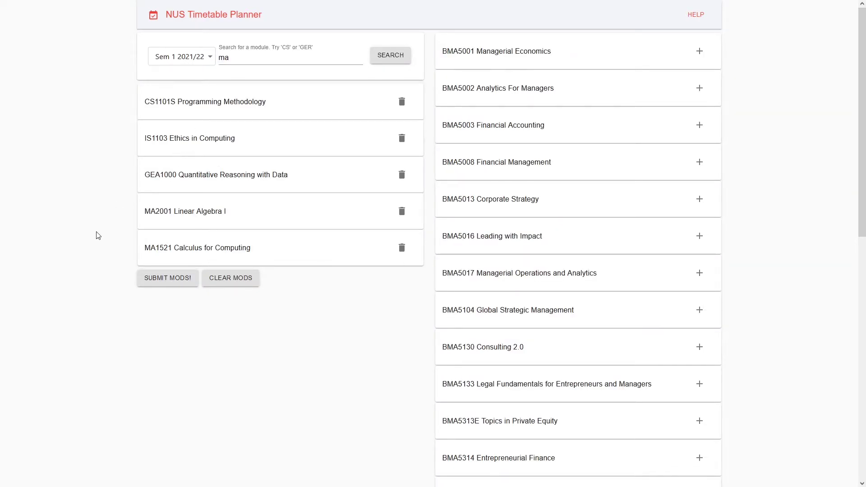
# Submit the five modules and browse the Constraint types, leaving 'Fix a class' selected
pyautogui.click(144, 276)
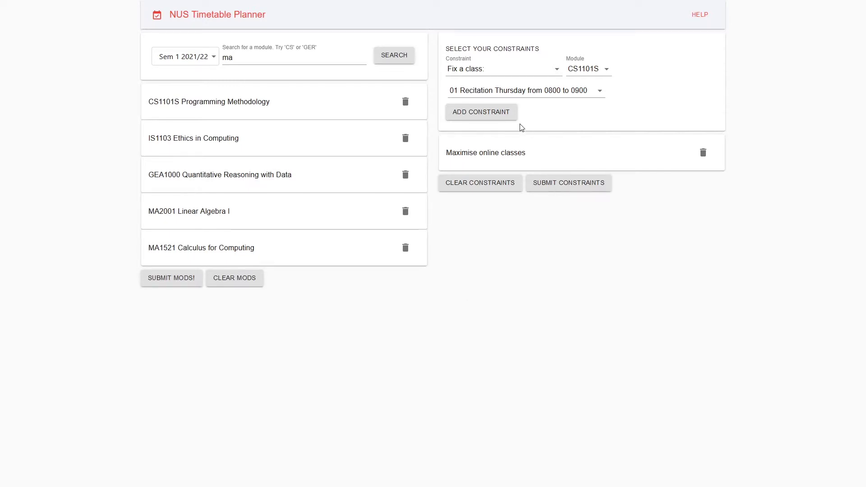
pyautogui.click(525, 76)
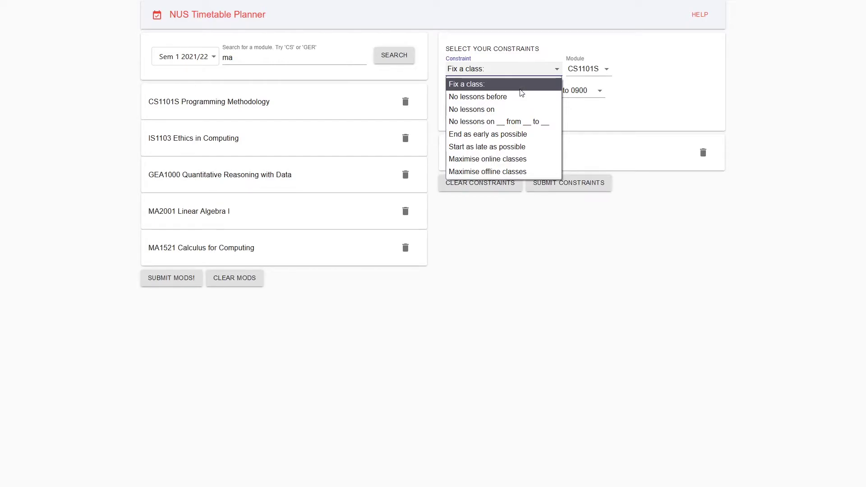
pyautogui.click(536, 83)
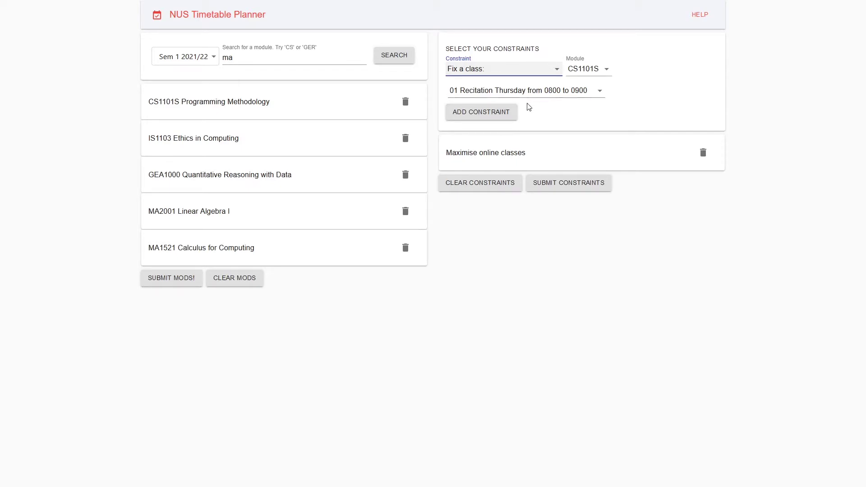
# Add the CS1101S Thursday recitation fix and a No lessons before 0600 constraint
pyautogui.click(502, 113)
pyautogui.click(523, 73)
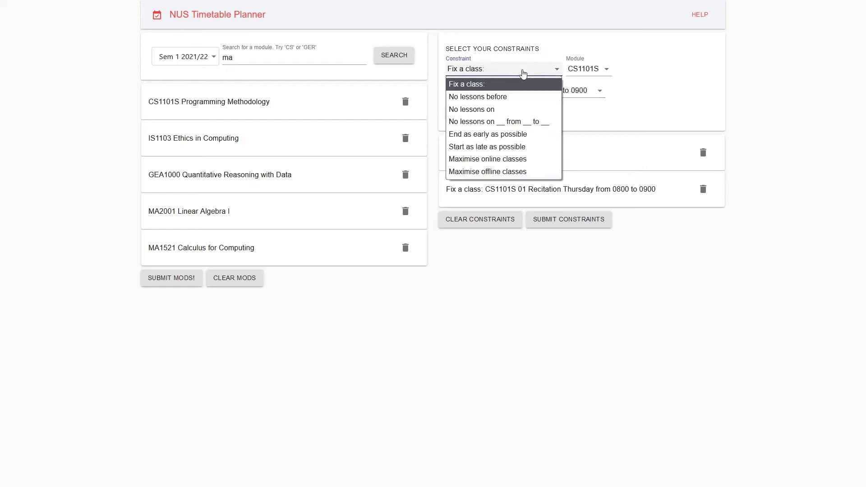
pyautogui.click(508, 97)
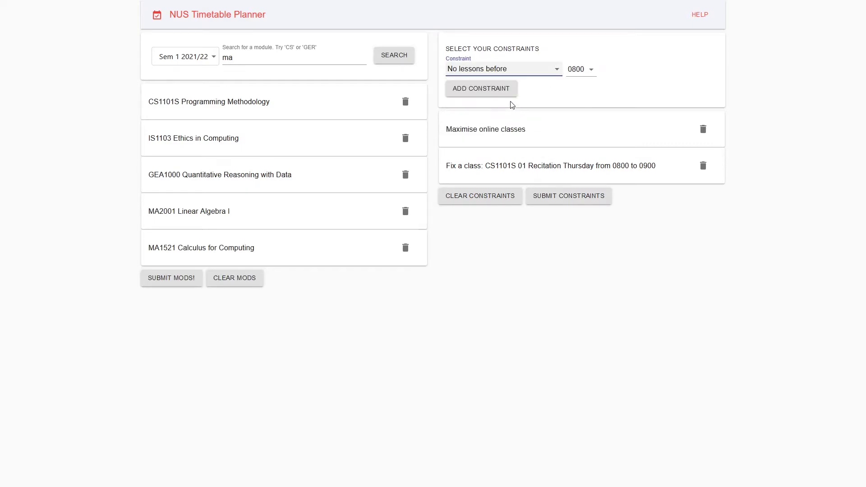
pyautogui.click(585, 79)
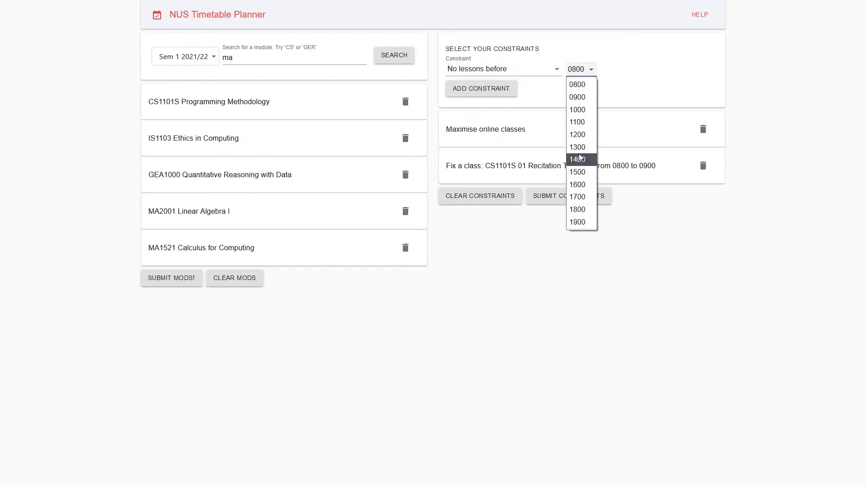
pyautogui.click(581, 84)
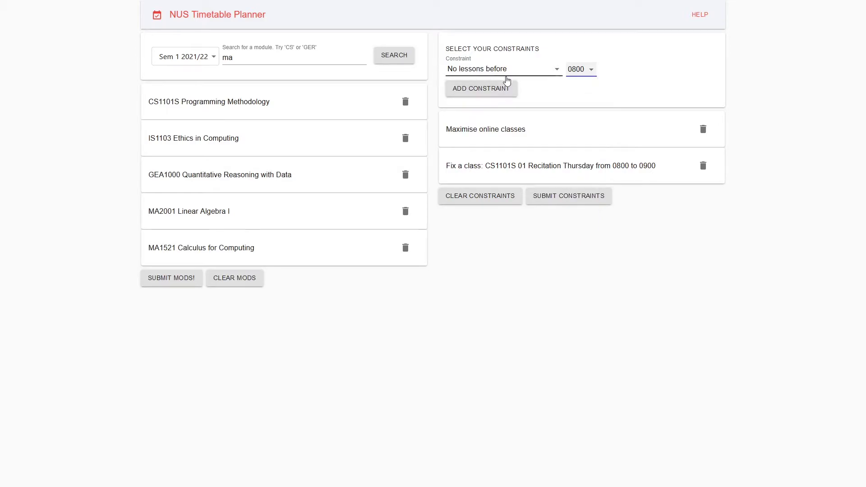
pyautogui.click(513, 90)
# Add a No lessons on Wednesday constraint
pyautogui.click(514, 70)
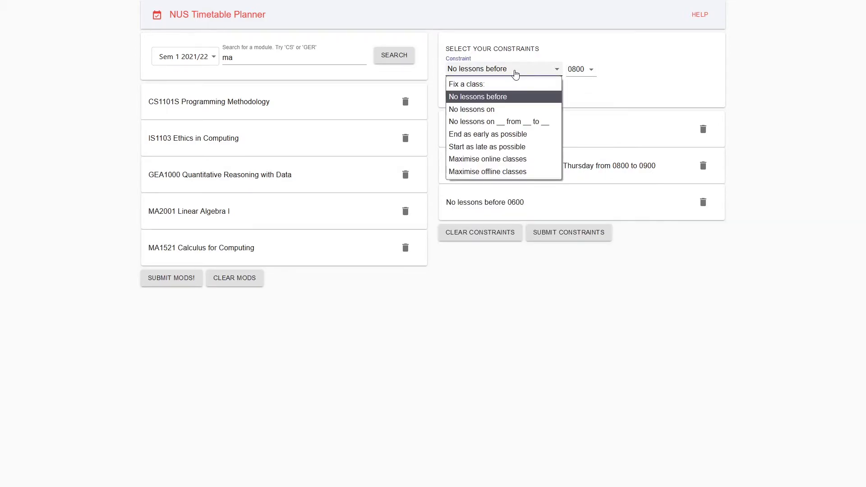
pyautogui.click(512, 110)
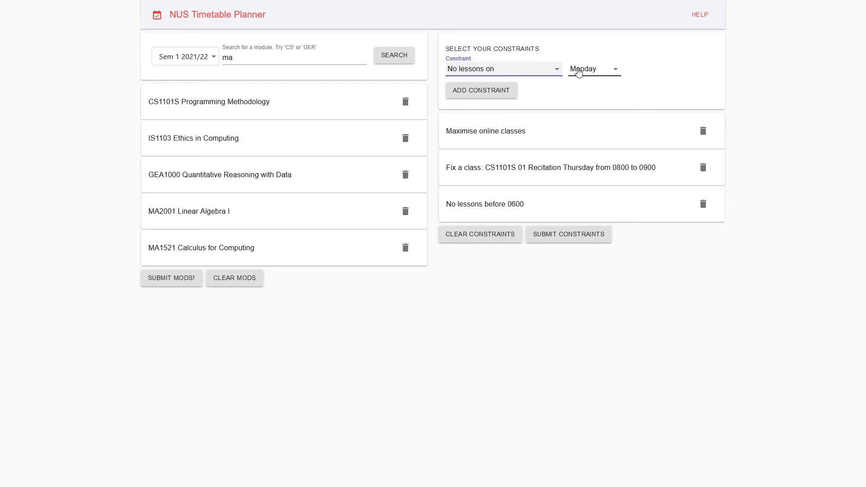
pyautogui.click(579, 72)
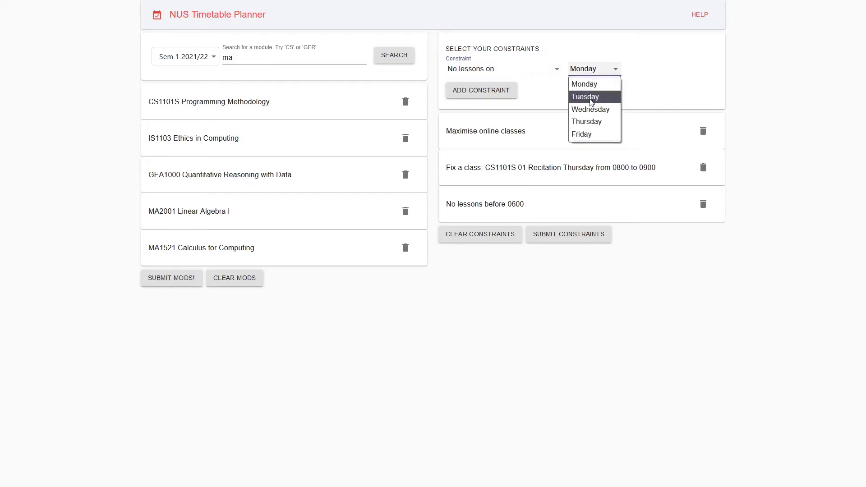
pyautogui.click(590, 109)
pyautogui.click(499, 91)
# Add a No lessons on Tuesday from 1000 to 1200 constraint
pyautogui.click(512, 70)
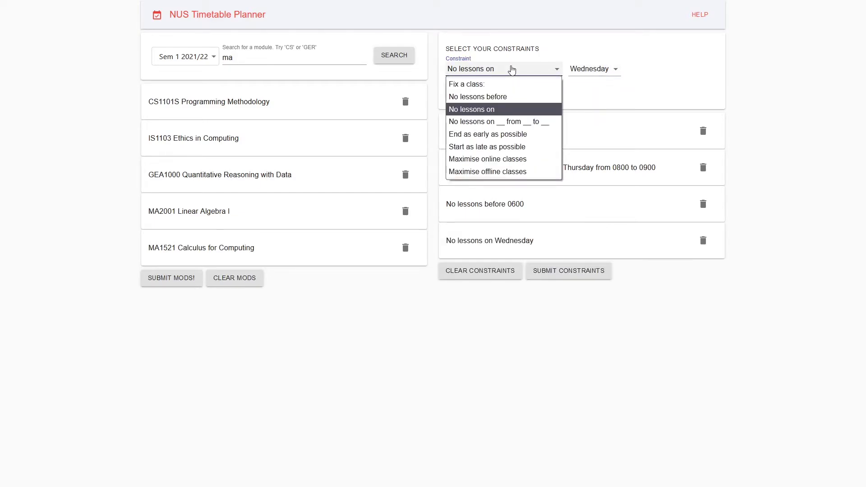
pyautogui.click(514, 122)
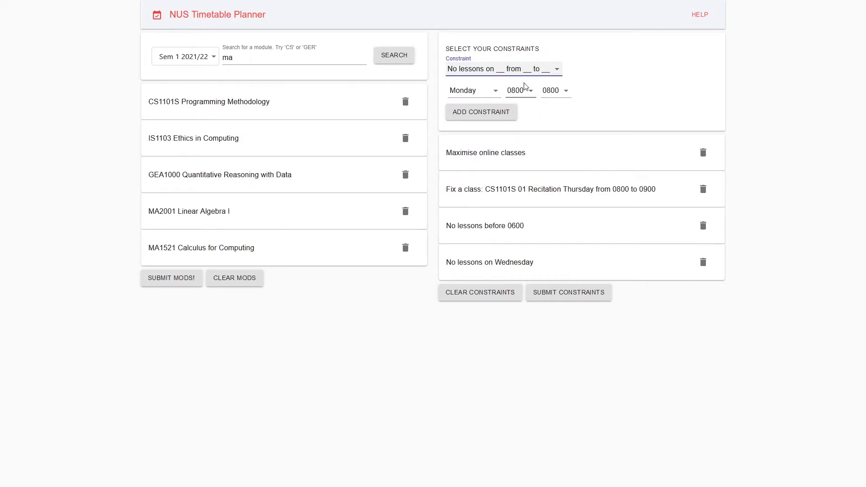
pyautogui.click(474, 95)
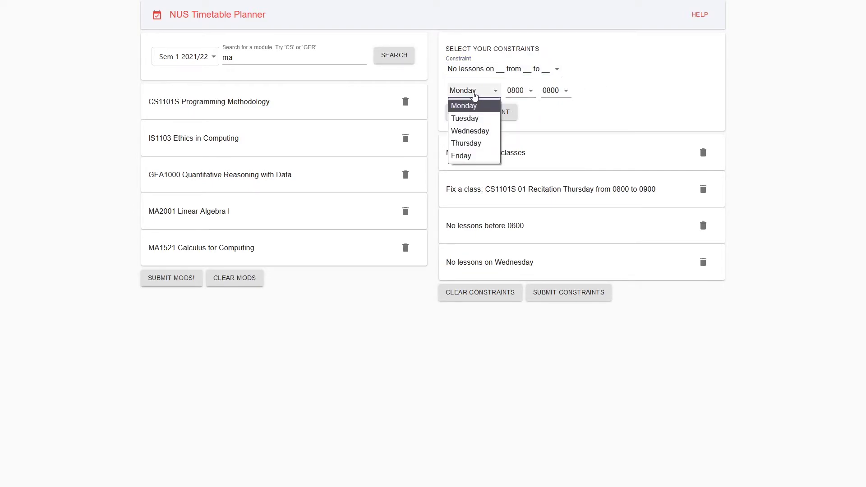
pyautogui.click(478, 118)
pyautogui.click(519, 91)
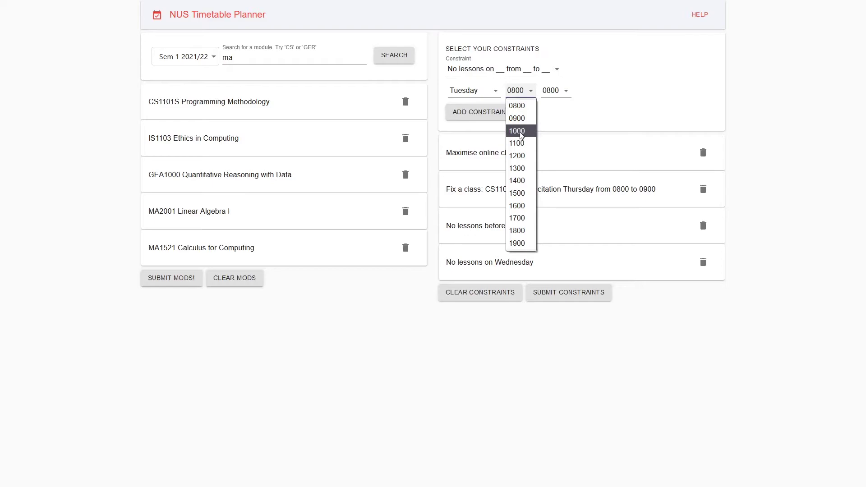
pyautogui.click(519, 131)
pyautogui.click(554, 91)
pyautogui.click(556, 157)
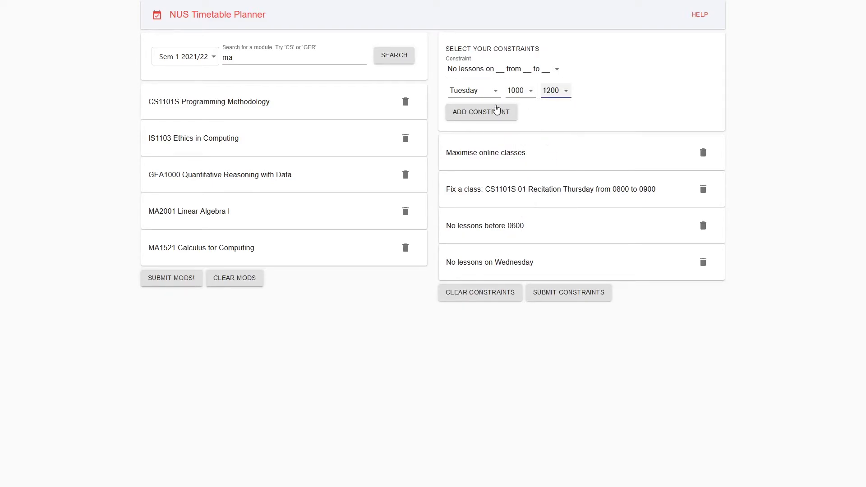
pyautogui.click(469, 116)
pyautogui.click(490, 72)
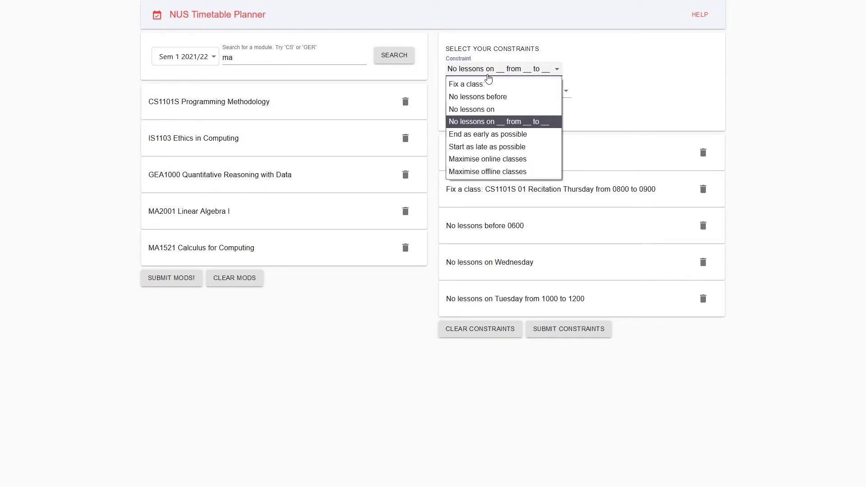
# Preview the End as early as possible, Start as late as possible and Maximise online constraint types
pyautogui.click(512, 134)
pyautogui.click(500, 70)
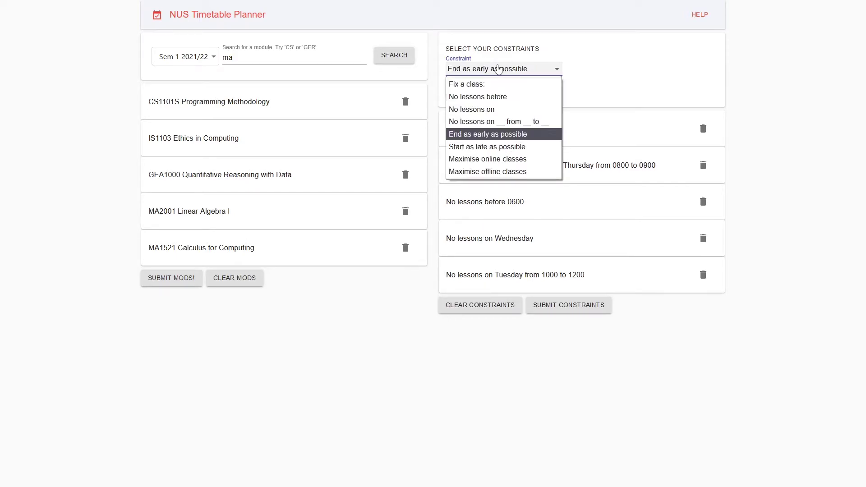
pyautogui.click(503, 146)
pyautogui.click(498, 71)
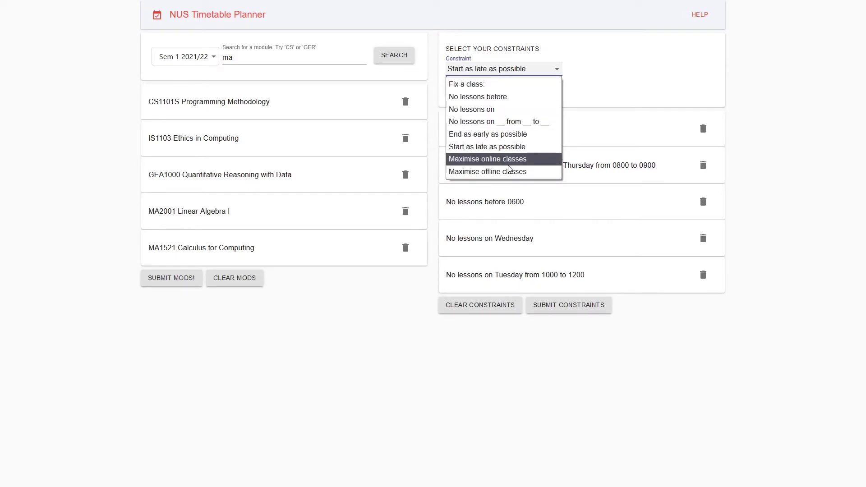
pyautogui.click(509, 163)
# Select Maximise offline classes, submit the constraints, and dismiss the not-possible warning
pyautogui.click(510, 72)
pyautogui.click(512, 172)
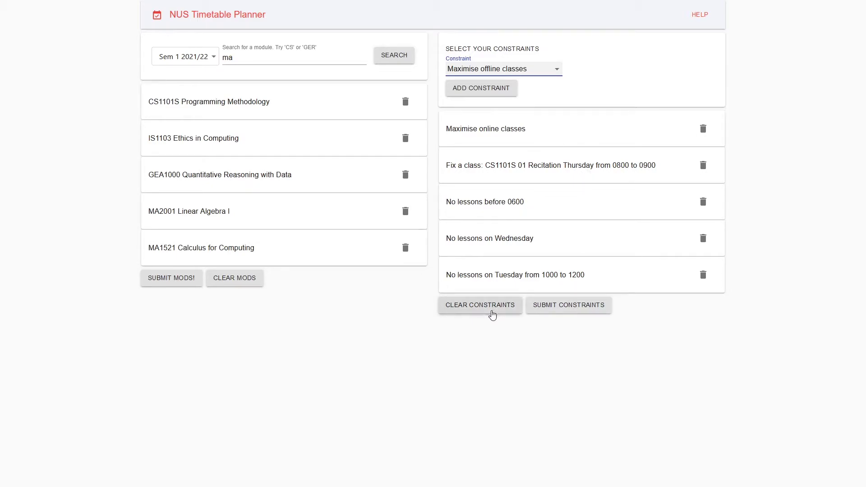
pyautogui.click(558, 310)
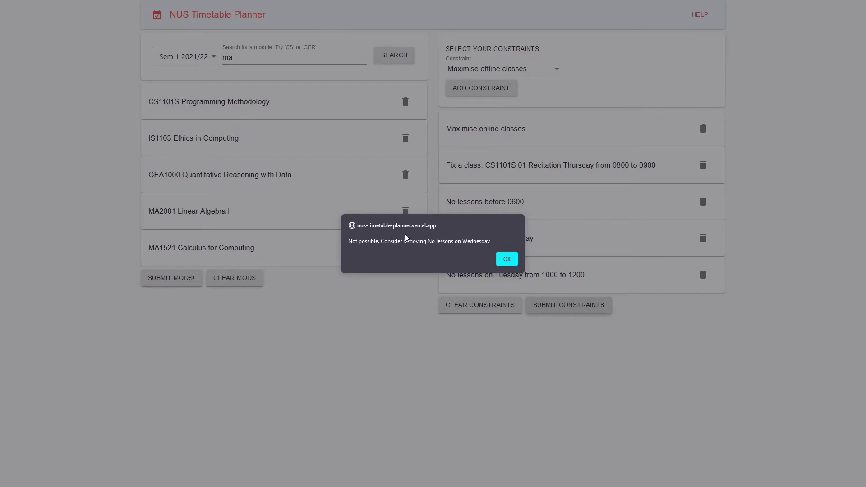
pyautogui.click(507, 259)
# Delete the Tuesday 1000–1200, Wednesday, before-0600 and CS1101S fix constraints, dismissing each alert
pyautogui.scroll(-5, 536, 311)
pyautogui.scroll(4, 536, 316)
pyautogui.scroll(-4, 536, 317)
pyautogui.scroll(-2, 536, 315)
pyautogui.scroll(6, 559, 293)
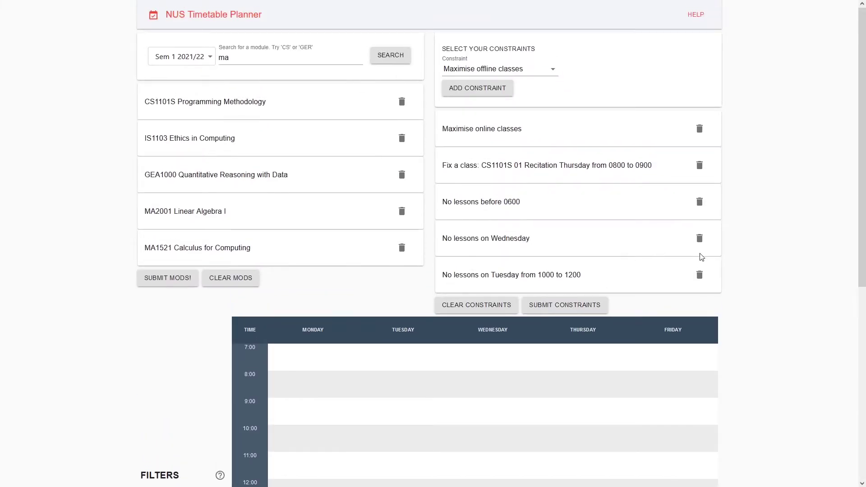
pyautogui.click(699, 275)
pyautogui.click(507, 259)
pyautogui.click(699, 238)
pyautogui.click(507, 266)
pyautogui.click(699, 201)
pyautogui.click(507, 266)
pyautogui.click(700, 166)
pyautogui.click(507, 266)
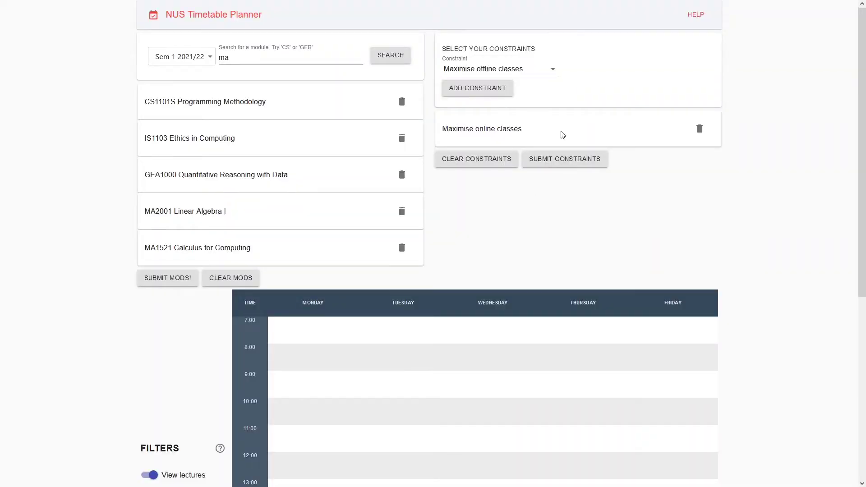
# Generate a timetable from the remaining Maximise online classes constraint and review it
pyautogui.click(565, 159)
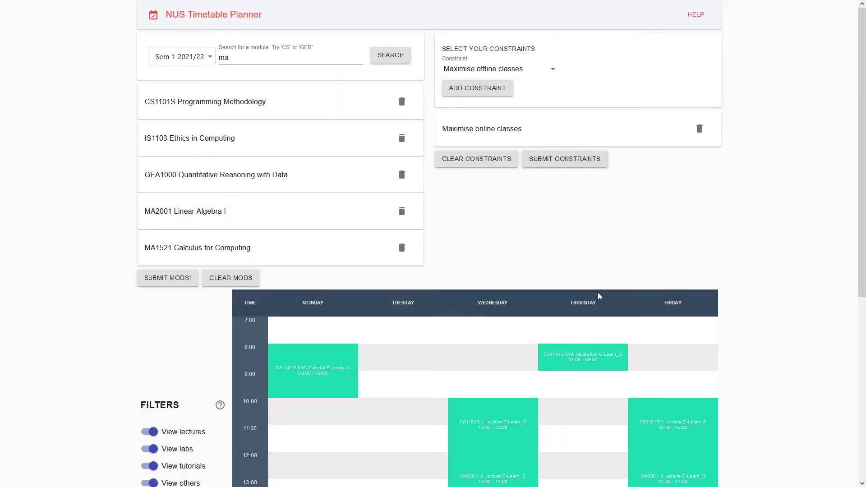
pyautogui.scroll(-5, 598, 294)
pyautogui.scroll(-2, 599, 297)
pyautogui.scroll(1, 555, 215)
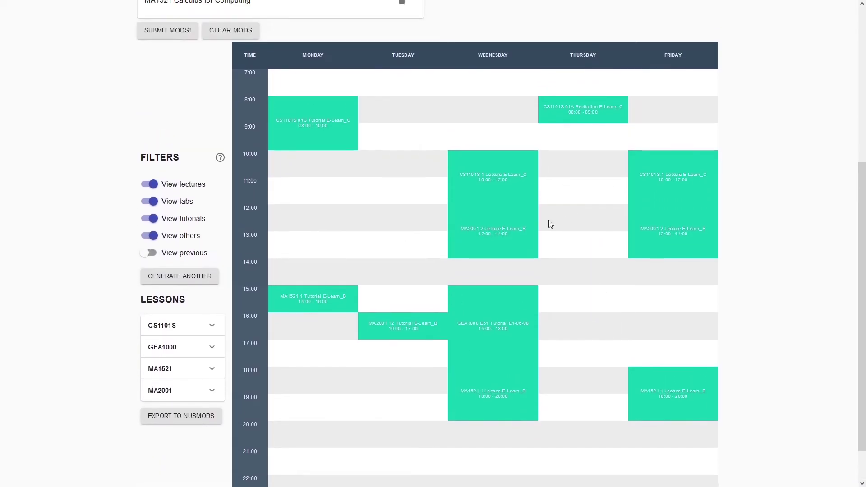
pyautogui.scroll(5, 577, 244)
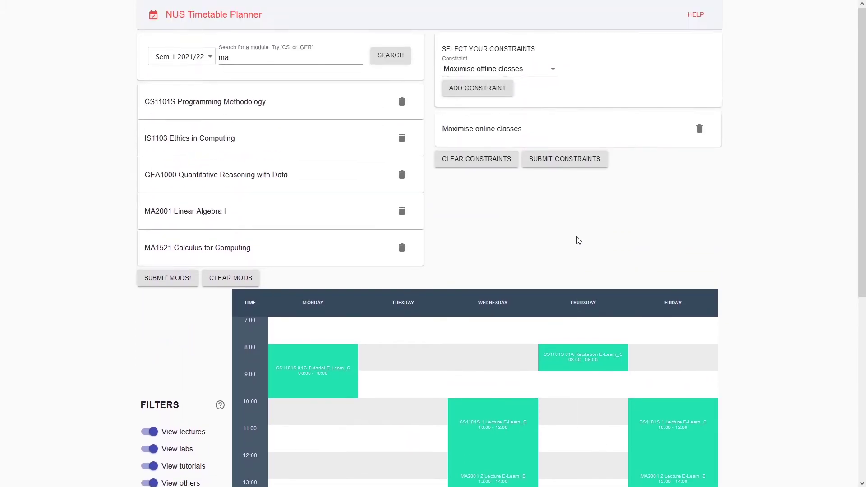
pyautogui.scroll(-5, 526, 387)
pyautogui.scroll(3, 527, 386)
pyautogui.scroll(2, 536, 320)
pyautogui.click(543, 70)
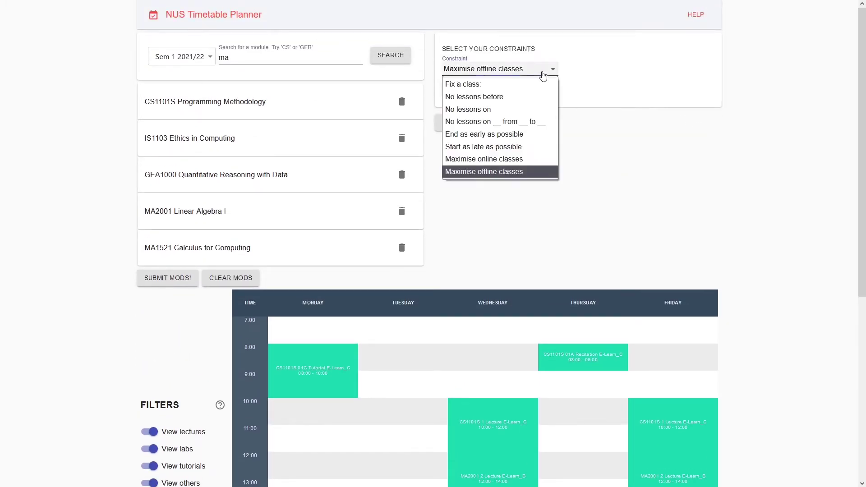
# Add a No lessons before 1000 constraint and regenerate the timetable
pyautogui.click(518, 96)
pyautogui.click(578, 69)
pyautogui.click(574, 110)
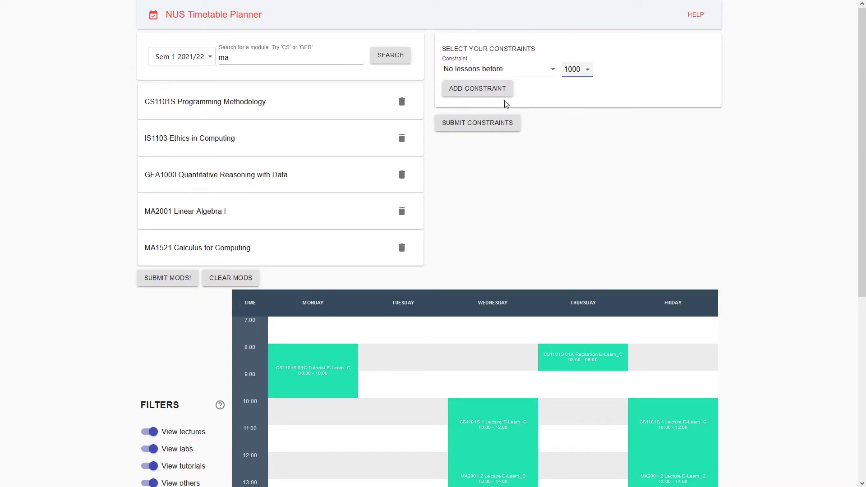
pyautogui.click(496, 89)
pyautogui.click(563, 160)
pyautogui.scroll(-5, 600, 275)
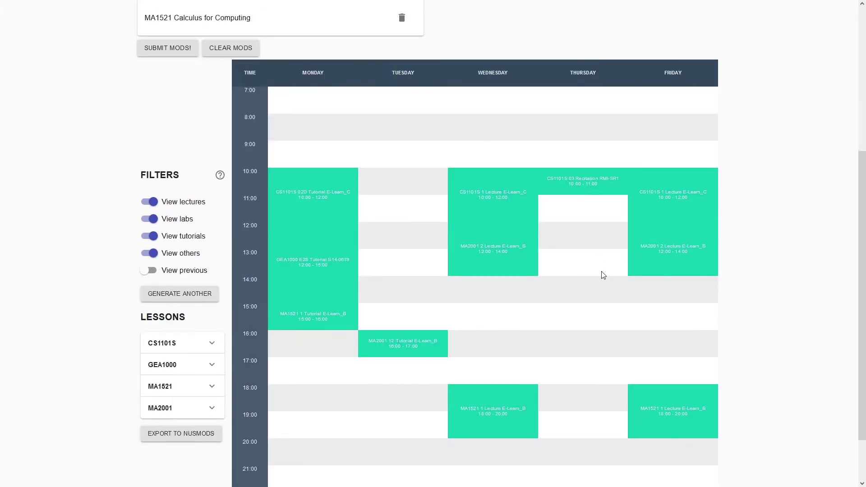
pyautogui.scroll(-2, 571, 263)
pyautogui.scroll(2, 485, 315)
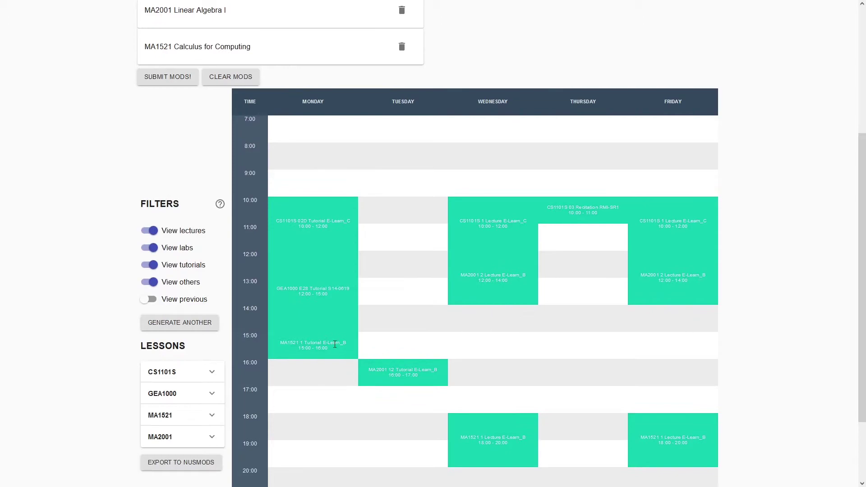
# Toggle the lecture blocks off and on repeatedly to compare the timetable
pyautogui.click(150, 230)
pyautogui.click(153, 232)
pyautogui.click(152, 233)
pyautogui.click(152, 232)
pyautogui.click(152, 232)
pyautogui.click(152, 232)
pyautogui.click(152, 233)
pyautogui.click(152, 233)
pyautogui.click(153, 233)
pyautogui.click(153, 232)
# Toggle the lab, tutorial and other-lesson filters off and back on
pyautogui.click(154, 251)
pyautogui.click(155, 251)
pyautogui.click(154, 266)
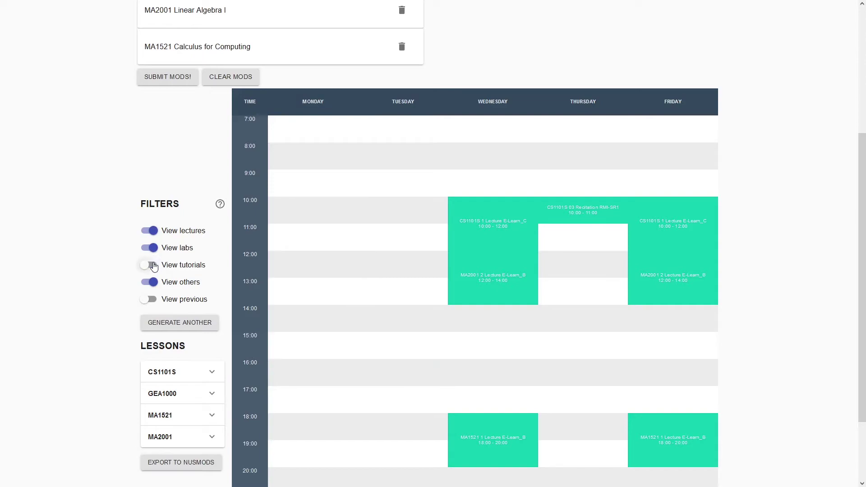
pyautogui.click(153, 266)
pyautogui.click(153, 284)
pyautogui.click(153, 284)
pyautogui.click(153, 284)
pyautogui.click(153, 284)
pyautogui.click(153, 284)
pyautogui.click(153, 284)
pyautogui.scroll(-2, 523, 168)
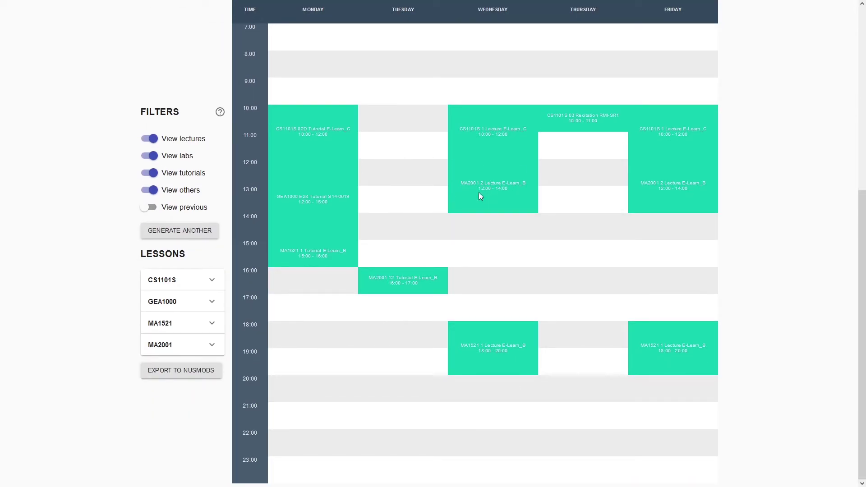
pyautogui.scroll(2, 505, 299)
pyautogui.scroll(-2, 505, 299)
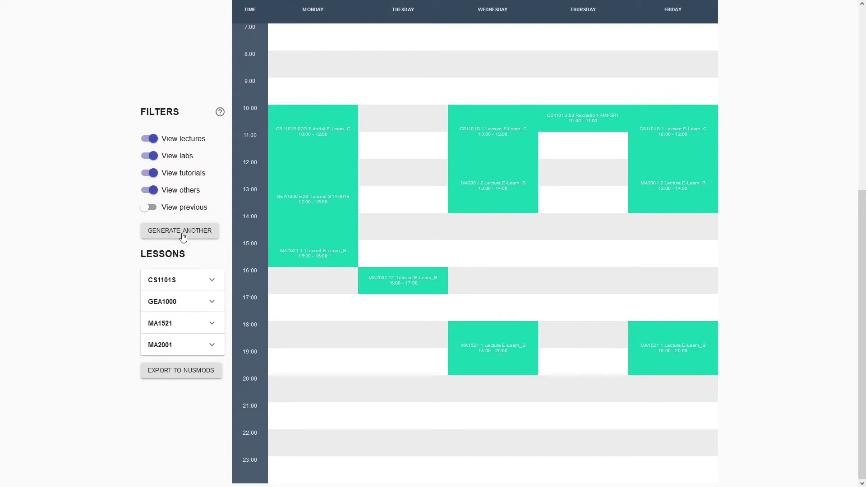
# Generate two alternative timetable arrangements with GENERATE ANOTHER
pyautogui.click(182, 233)
pyautogui.scroll(1, 380, 186)
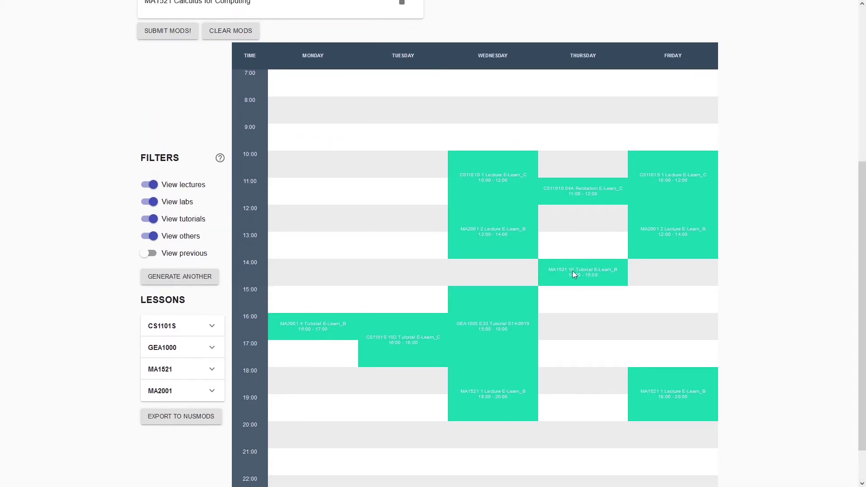
pyautogui.click(205, 275)
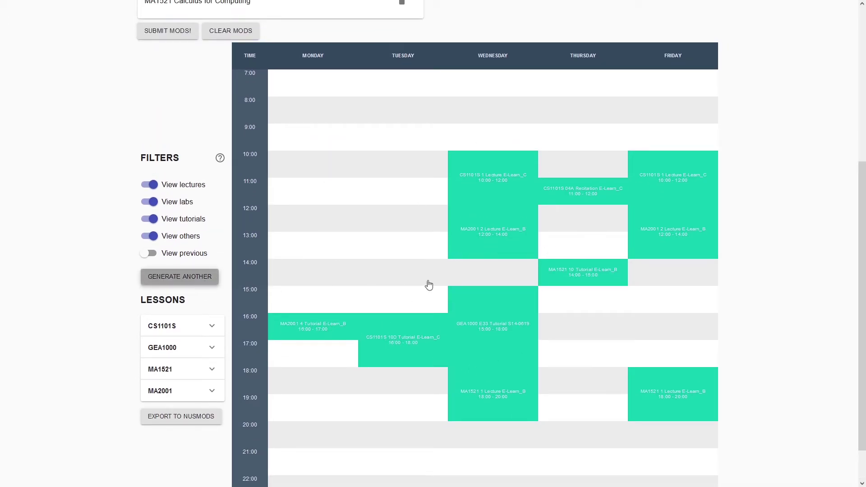
pyautogui.scroll(-1, 453, 287)
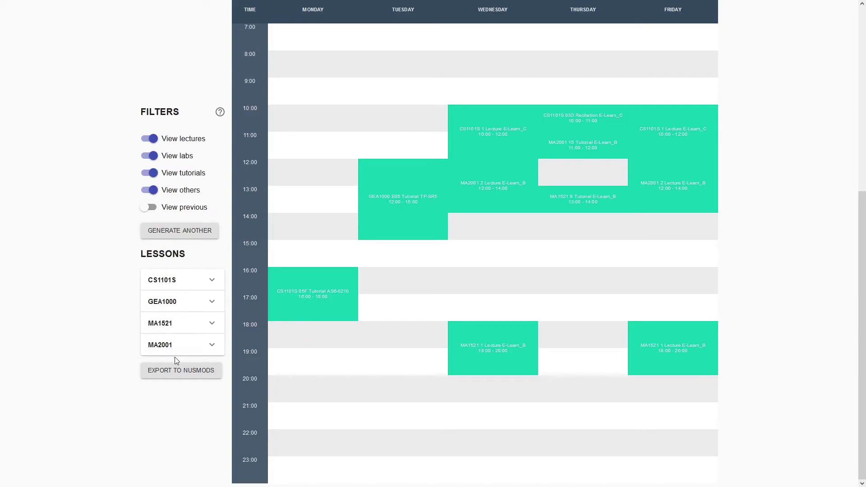
# Turn on View previous and scroll to compare the current timetable with Timetable 1
pyautogui.click(169, 206)
pyautogui.scroll(-6, 366, 321)
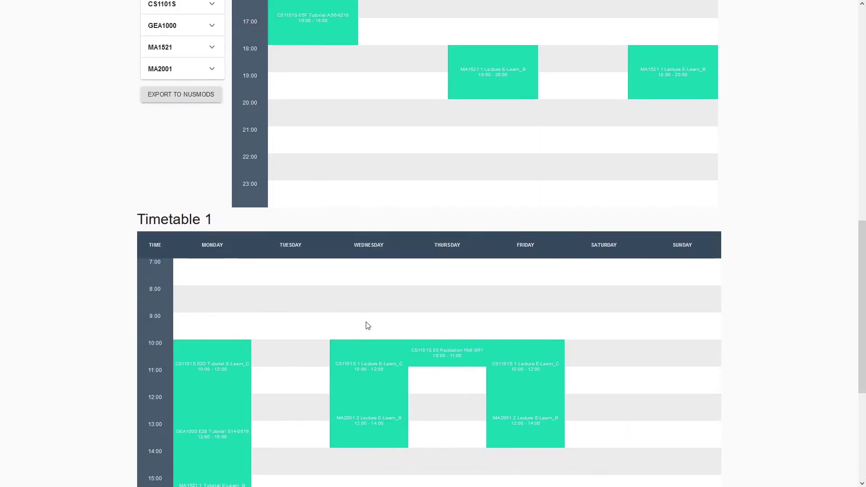
pyautogui.scroll(-4, 368, 325)
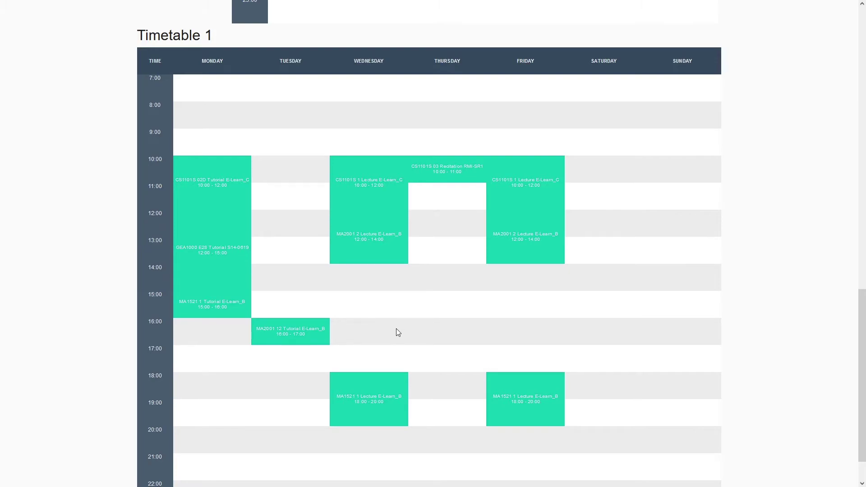
pyautogui.scroll(-1, 417, 328)
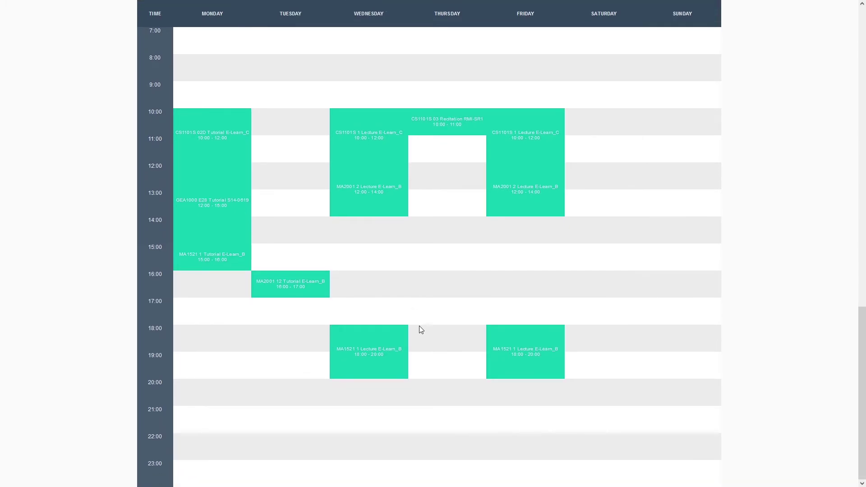
pyautogui.scroll(11, 419, 331)
pyautogui.scroll(1, 420, 333)
pyautogui.scroll(-12, 419, 333)
pyautogui.scroll(10, 420, 335)
pyautogui.scroll(1, 421, 338)
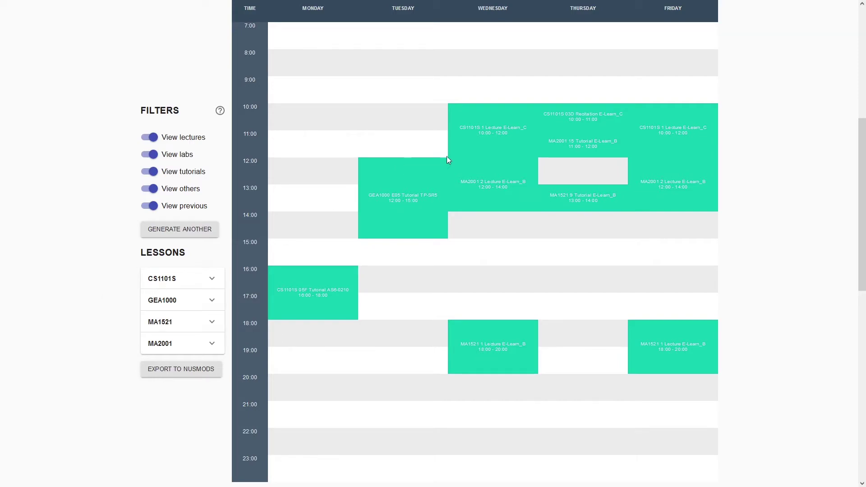
# Expand the CS1101S and GEA1000 lesson lists, then export the timetable to NUSMods
pyautogui.click(165, 276)
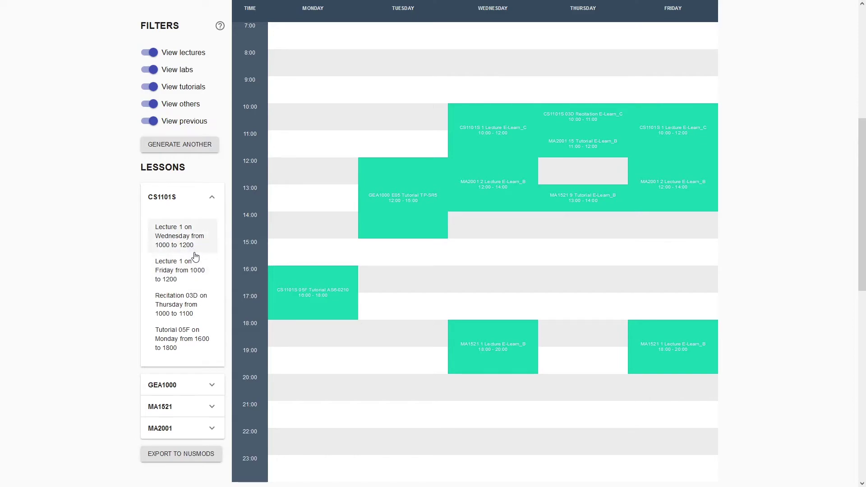
pyautogui.scroll(-2, 199, 356)
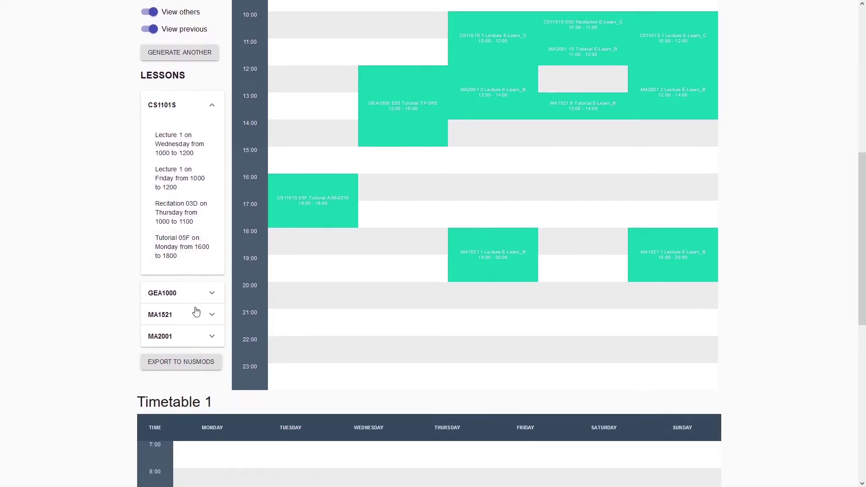
pyautogui.click(194, 300)
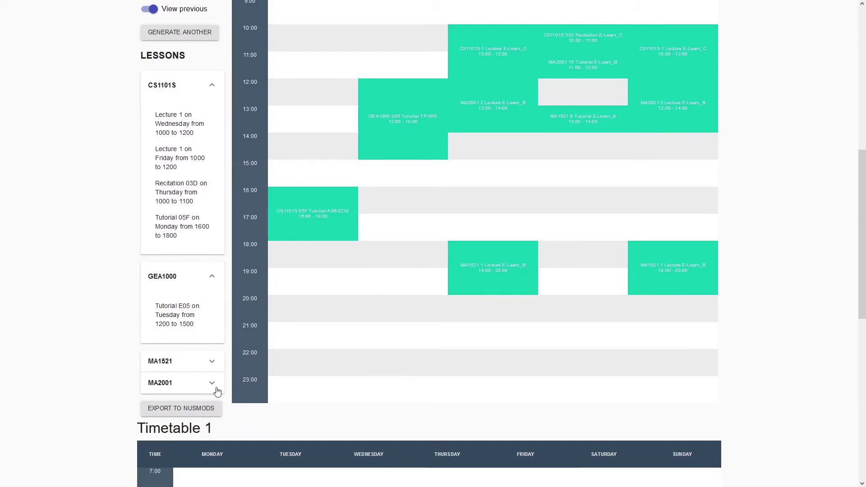
pyautogui.scroll(-2, 215, 396)
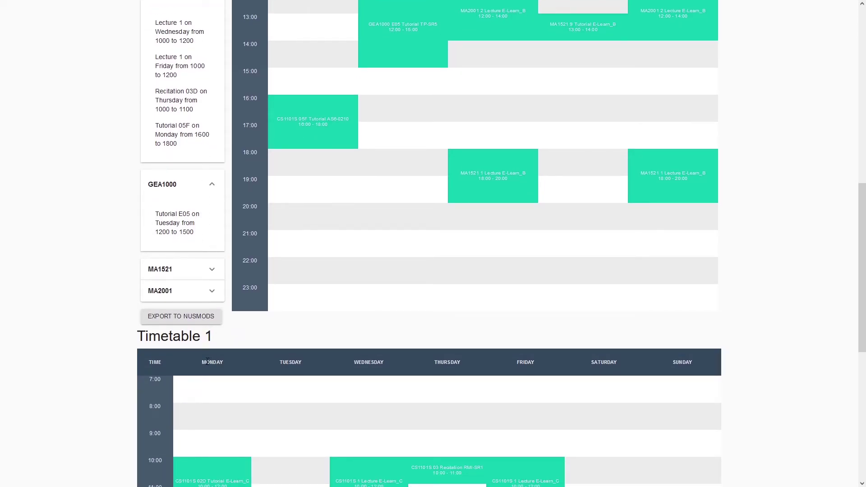
pyautogui.click(179, 318)
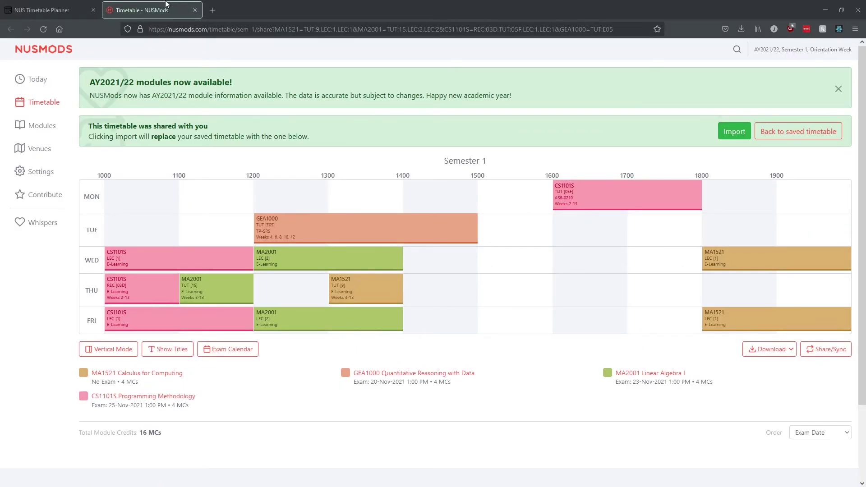
# Return from the shared NUSMods timetable to the NUS Timetable Planner tab
pyautogui.click(54, 10)
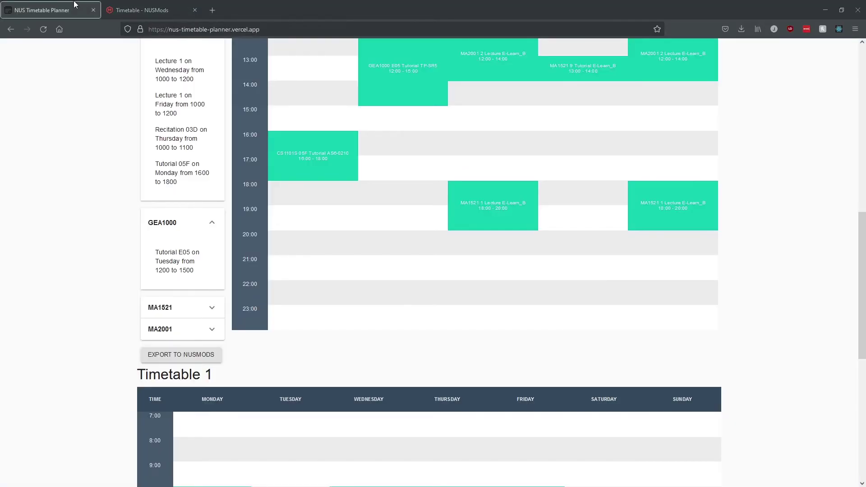
# Open the Help page and expand the FAQ answers on the app's purpose and usage
pyautogui.scroll(5, 364, 378)
pyautogui.scroll(6, 365, 378)
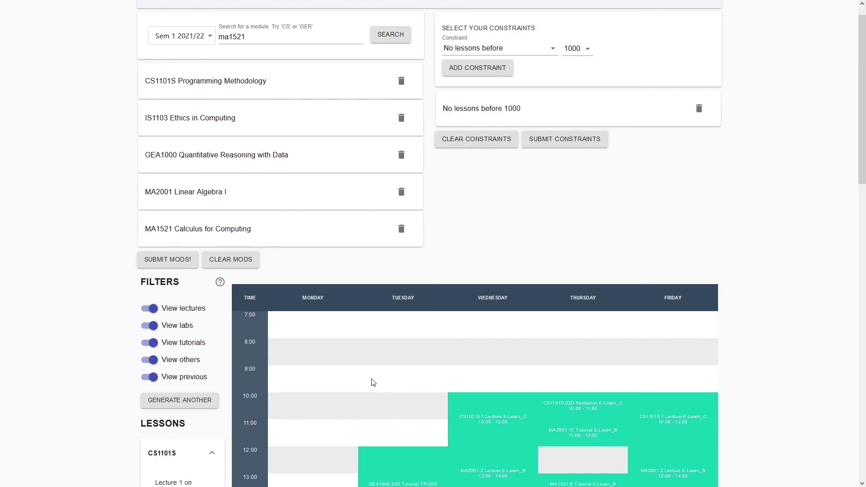
pyautogui.click(698, 16)
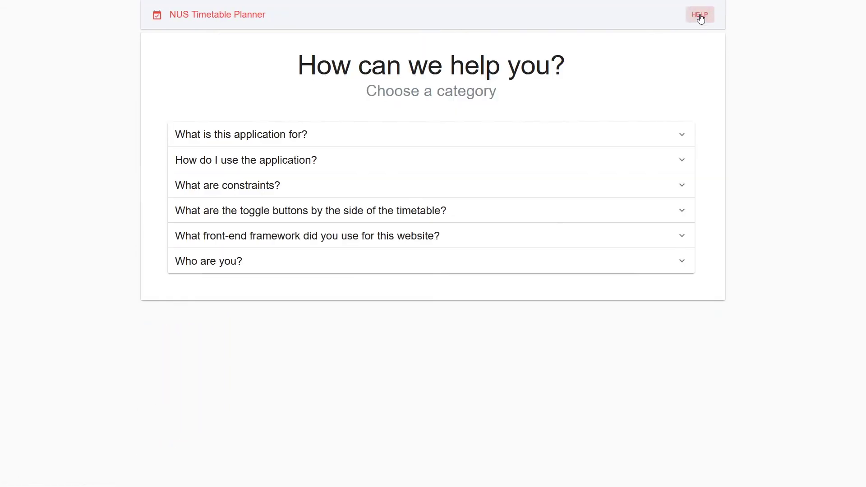
pyautogui.click(421, 148)
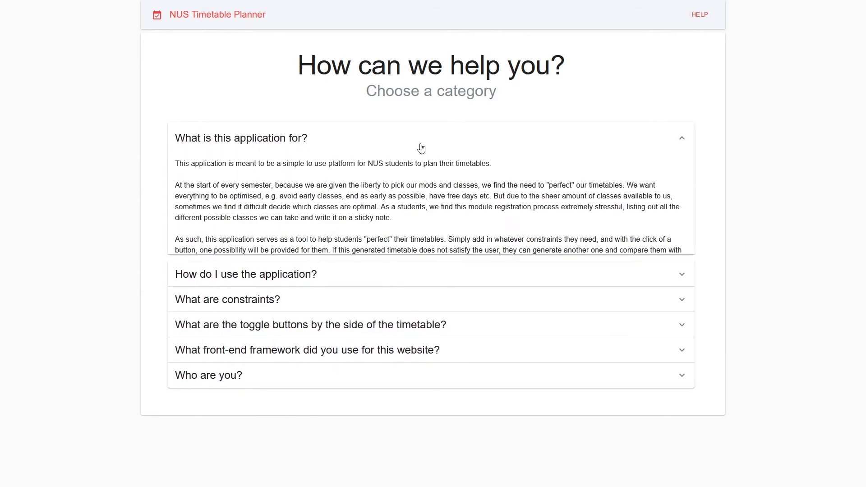
pyautogui.click(447, 294)
# Expand the FAQ answers on constraints, timetable toggle buttons and the front-end framework
pyautogui.scroll(-1, 457, 420)
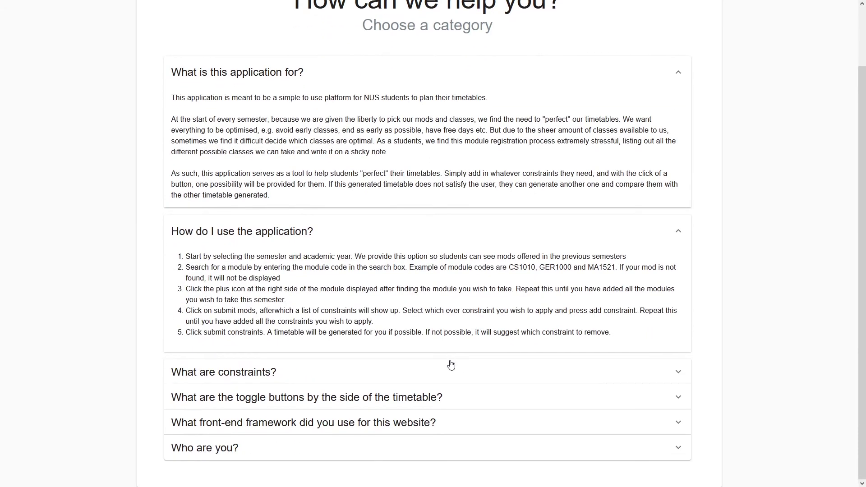
pyautogui.click(450, 366)
pyautogui.scroll(-4, 450, 366)
pyautogui.moveTo(522, 361); pyautogui.dragTo(156, 226)
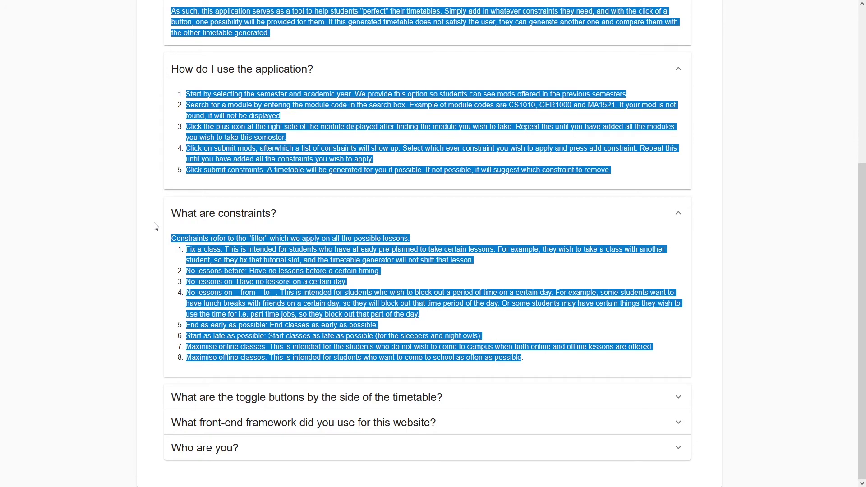
pyautogui.click(354, 403)
pyautogui.scroll(-2, 481, 408)
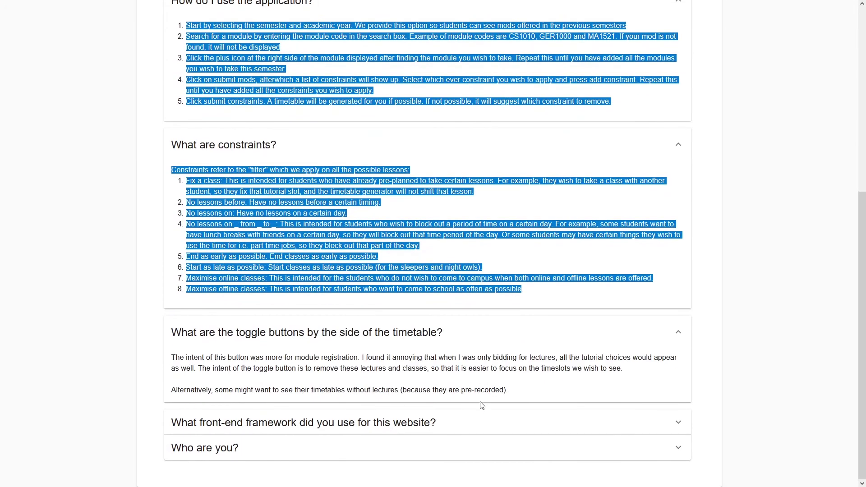
pyautogui.hotkey('ctrl', 'a')
pyautogui.click(518, 421)
pyautogui.scroll(4, 501, 289)
pyautogui.click(501, 289)
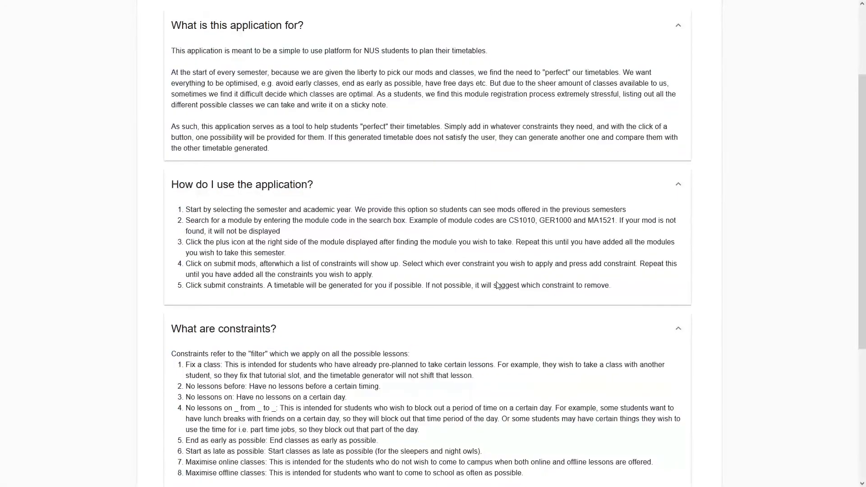
pyautogui.scroll(3, 501, 289)
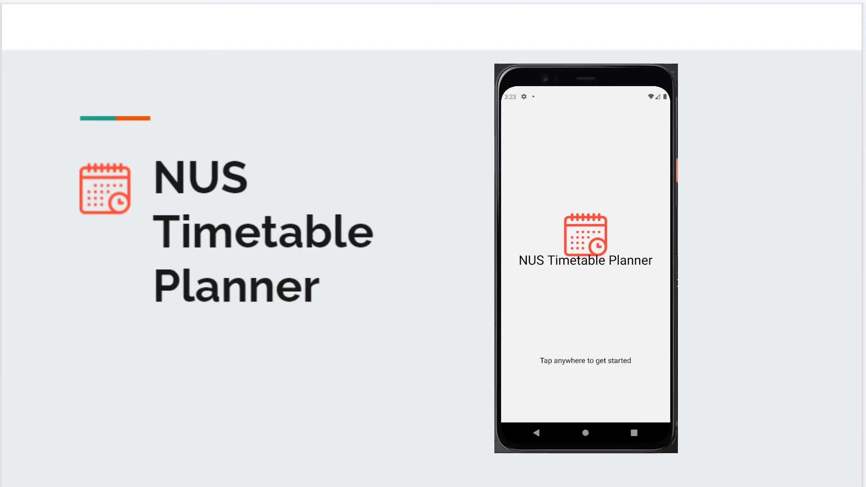
# Start the Android app and submit Sem 2 2020/21 as the semester
pyautogui.click(605, 325)
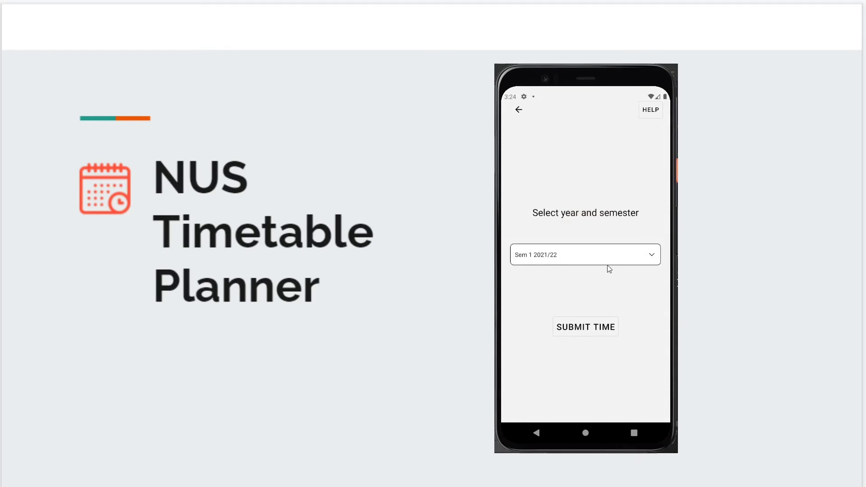
pyautogui.click(614, 266)
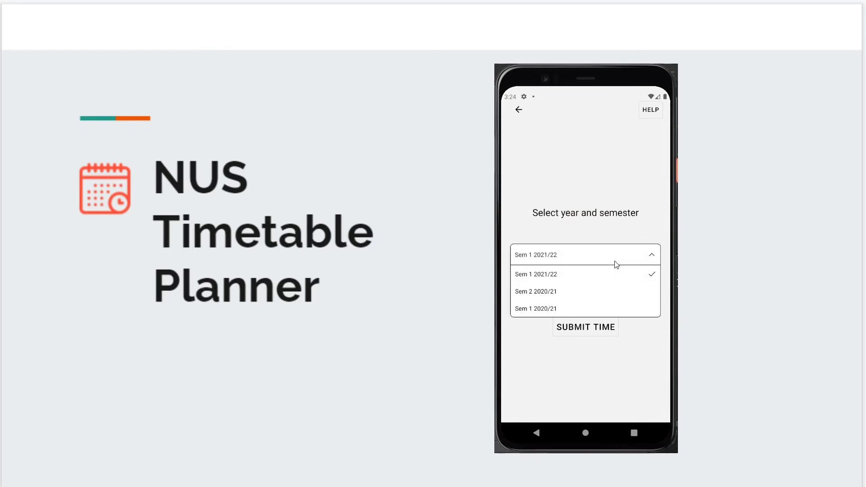
pyautogui.click(580, 295)
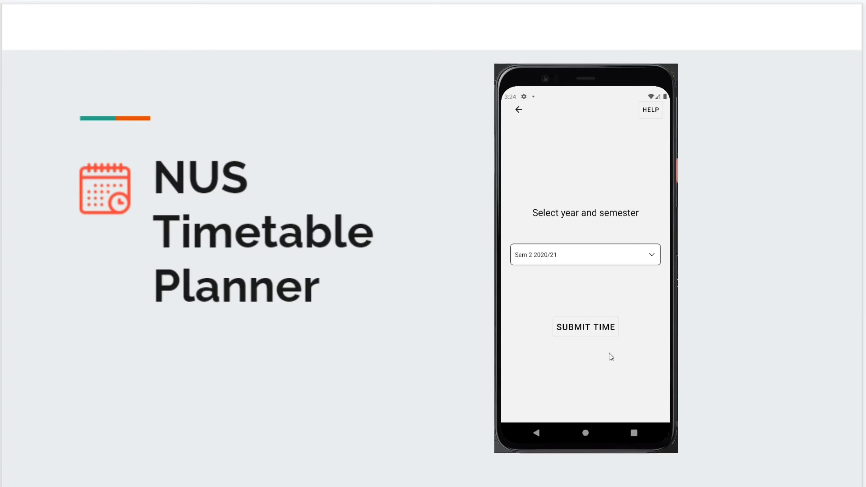
pyautogui.click(609, 335)
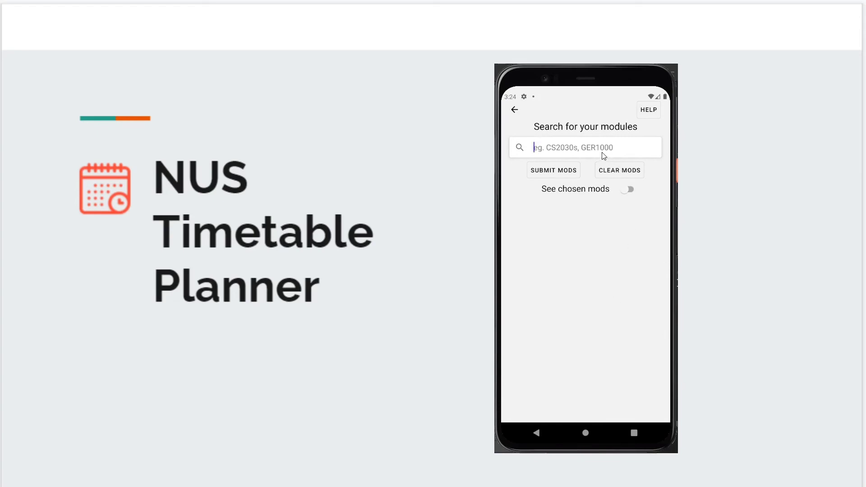
# Add GER1000 via search 'ger' and CS2030 via 'cs20', then review the chosen mods list
pyautogui.click(604, 155)
pyautogui.write('ger')
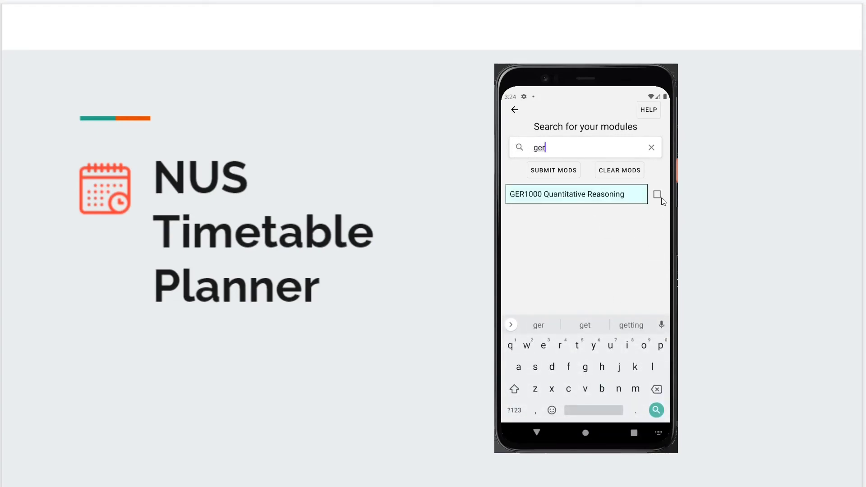
pyautogui.click(657, 195)
pyautogui.click(657, 195)
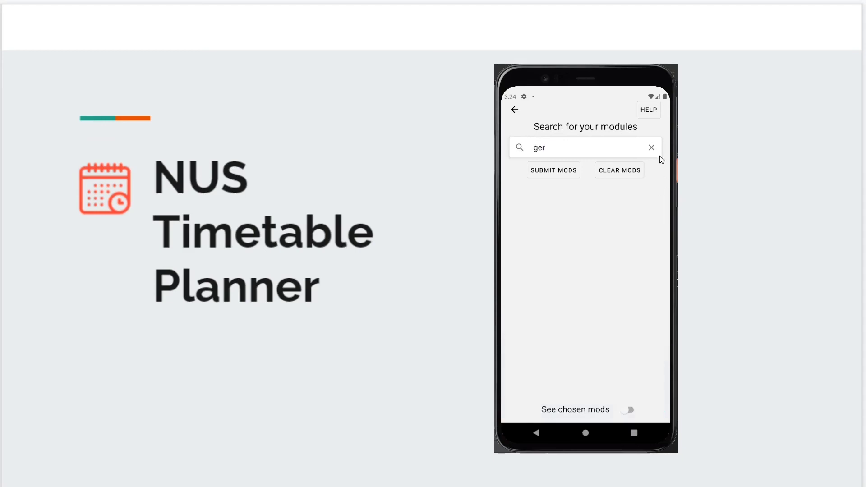
pyautogui.click(652, 148)
pyautogui.click(620, 152)
pyautogui.write('cs')
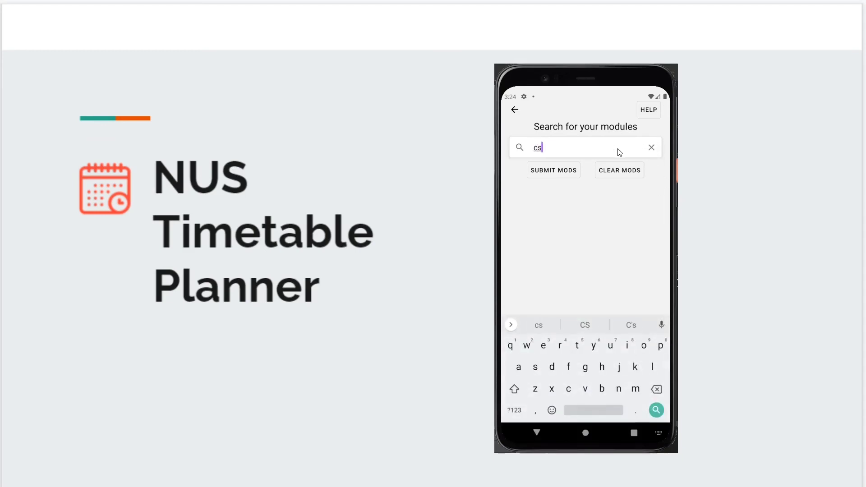
pyautogui.write('20')
pyautogui.click(655, 195)
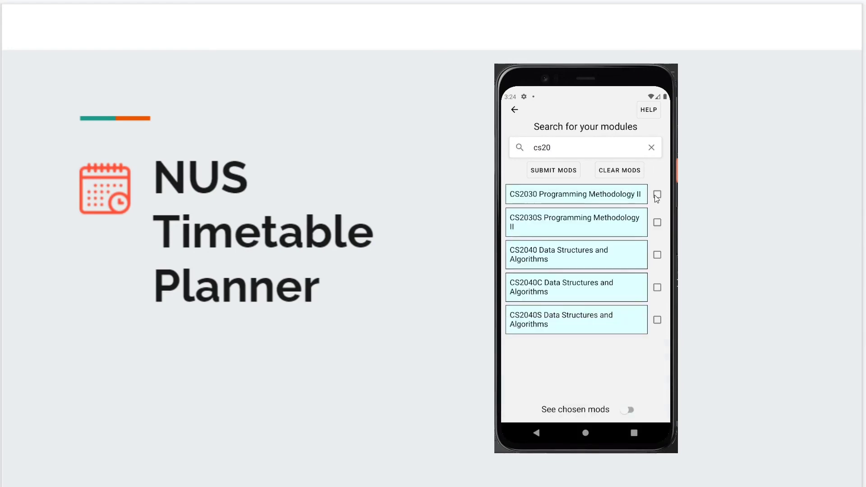
pyautogui.click(657, 196)
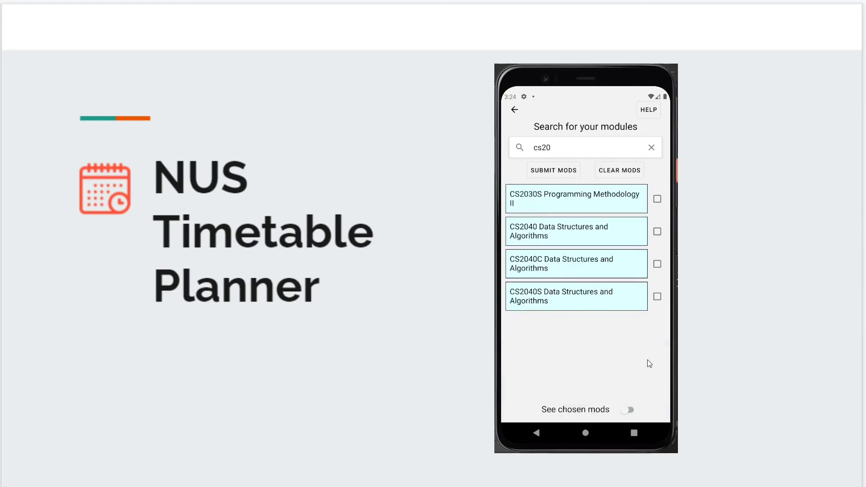
pyautogui.click(630, 410)
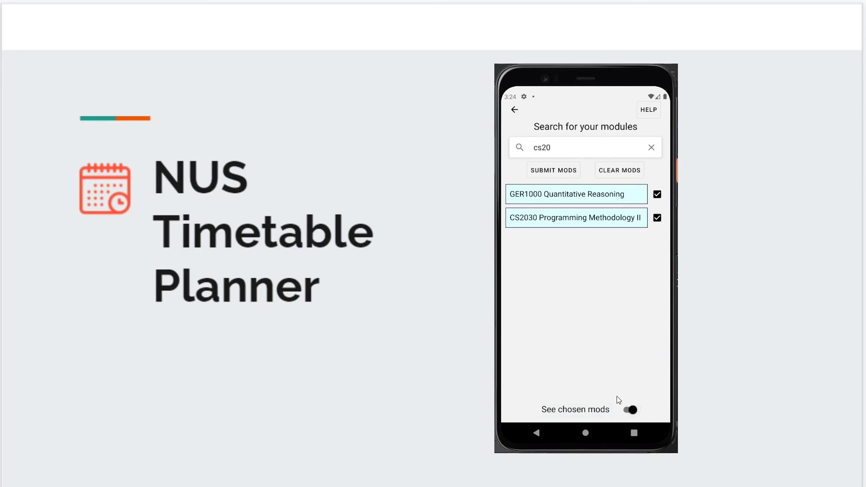
pyautogui.click(629, 410)
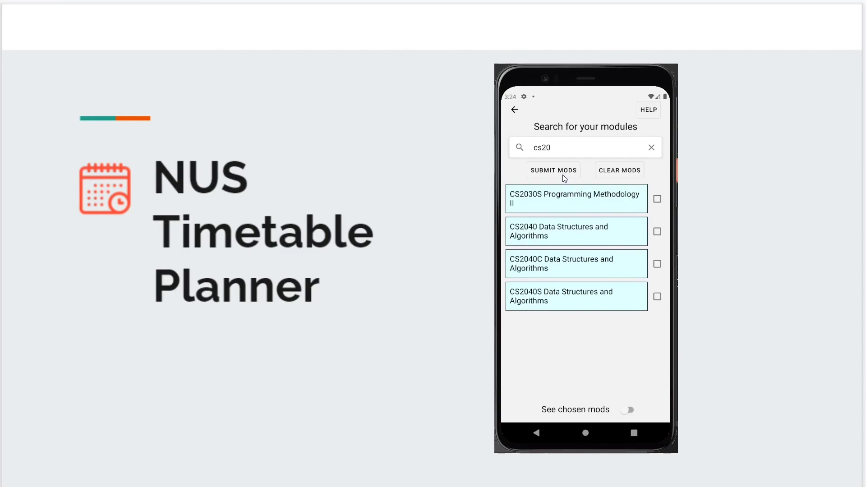
# Submit the two modules, add the 'End as early as possible' constraint and generate the timetable
pyautogui.click(567, 171)
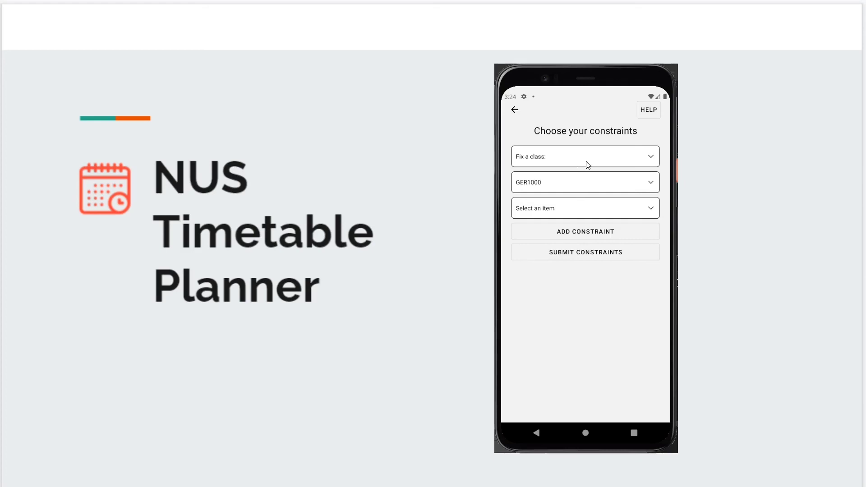
pyautogui.click(584, 163)
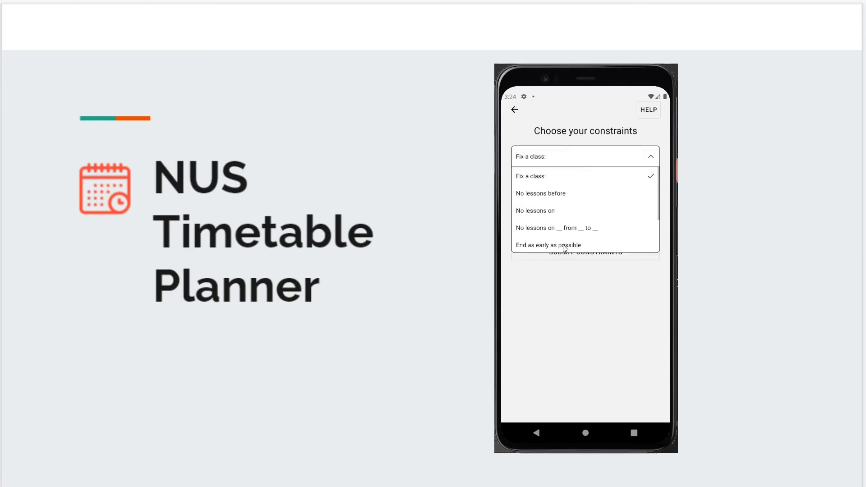
pyautogui.click(564, 245)
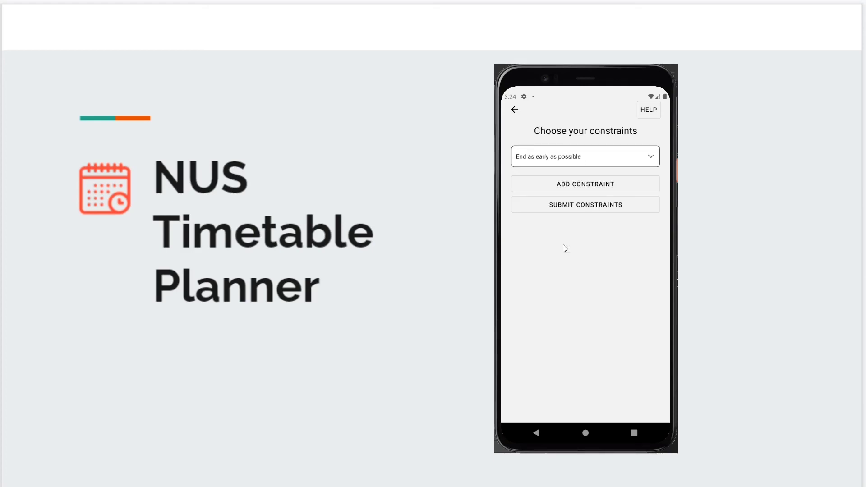
pyautogui.click(603, 185)
pyautogui.click(602, 258)
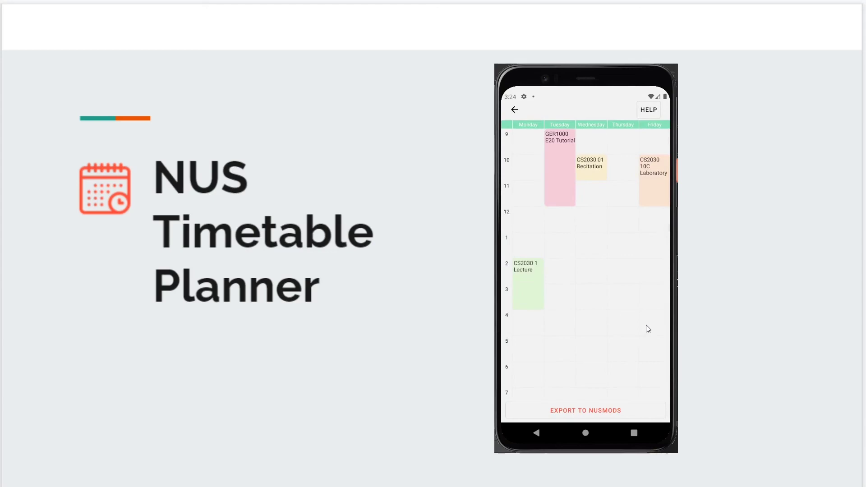
# Export the generated timetable to NUSMods and scroll the shared Semester 2 view
pyautogui.click(589, 412)
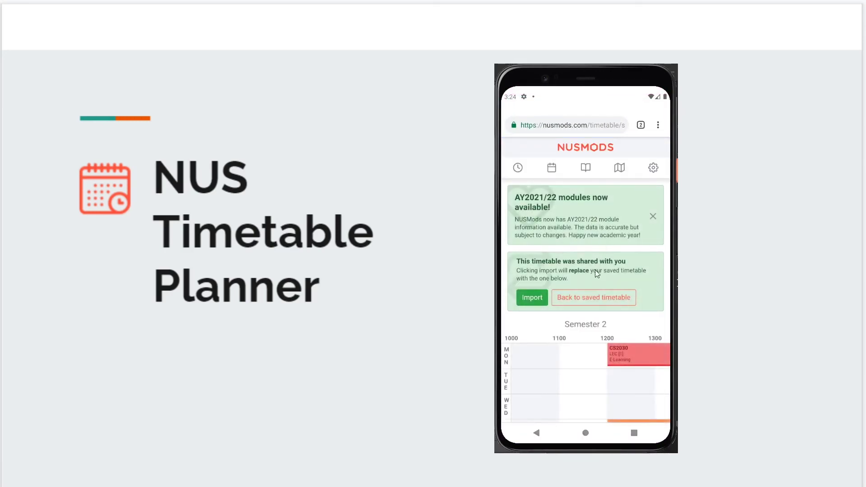
pyautogui.scroll(-1, 592, 294)
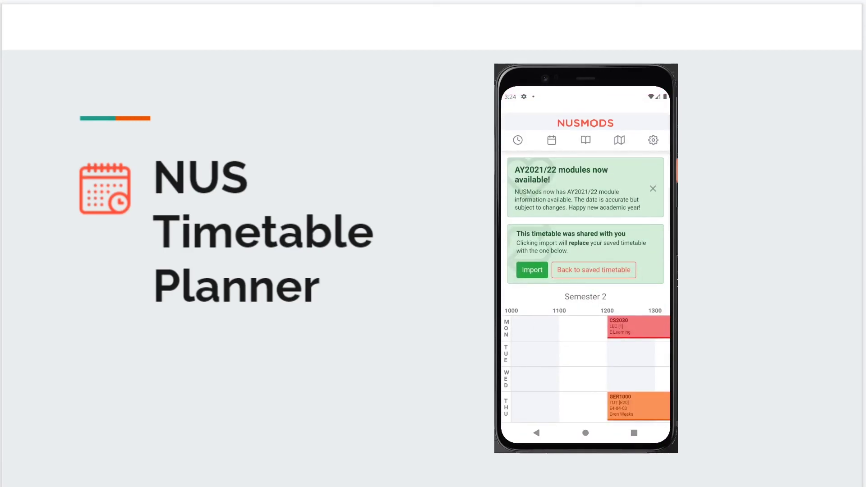